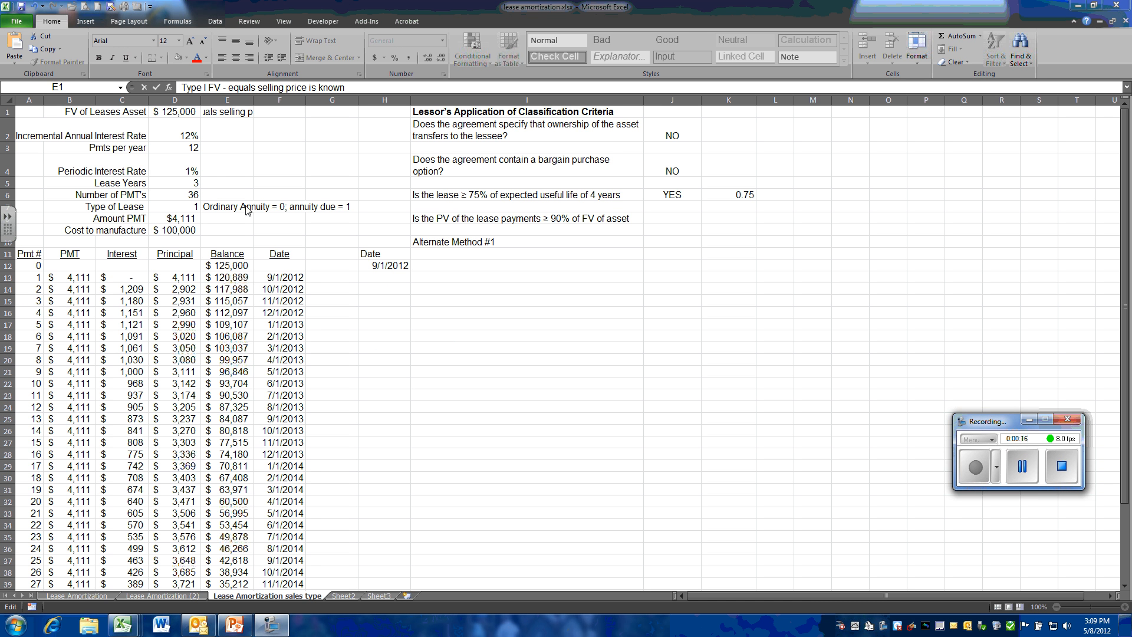
# Inspect the lease inputs and formulas for periodic interest rate, lease years, number of payments and payment amount in column D.
pyautogui.click(223, 152)
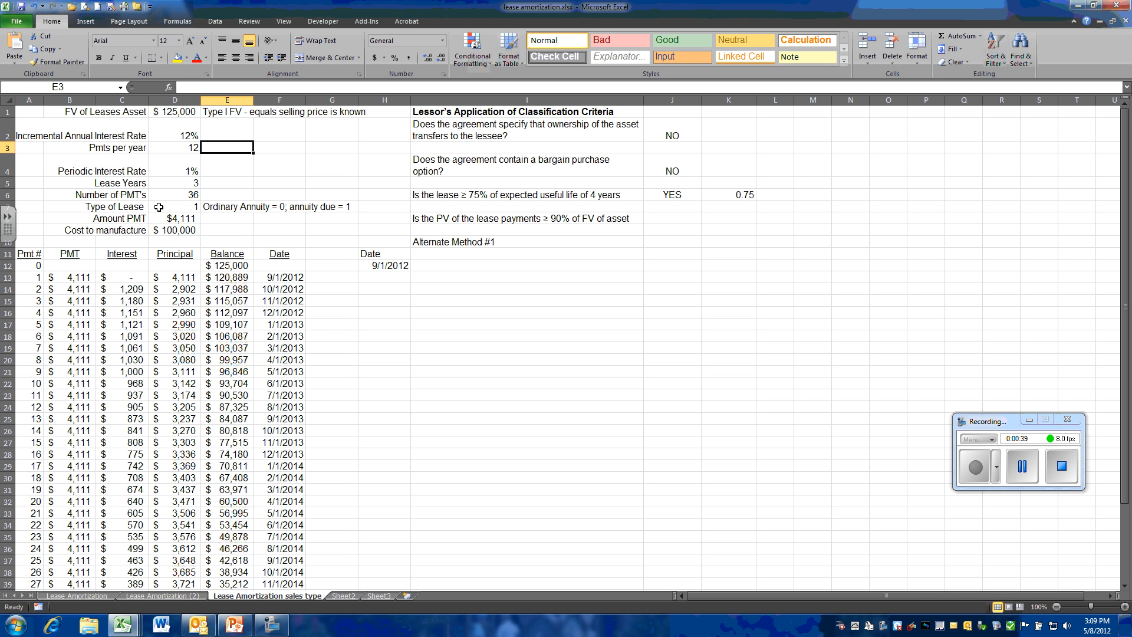
pyautogui.click(169, 170)
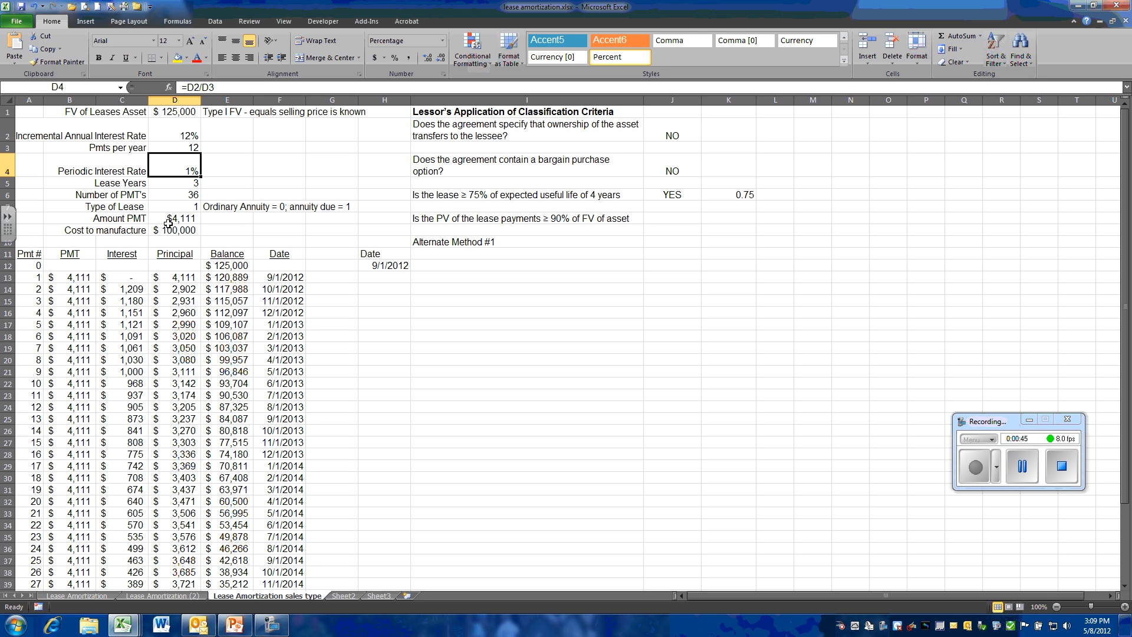
pyautogui.click(174, 184)
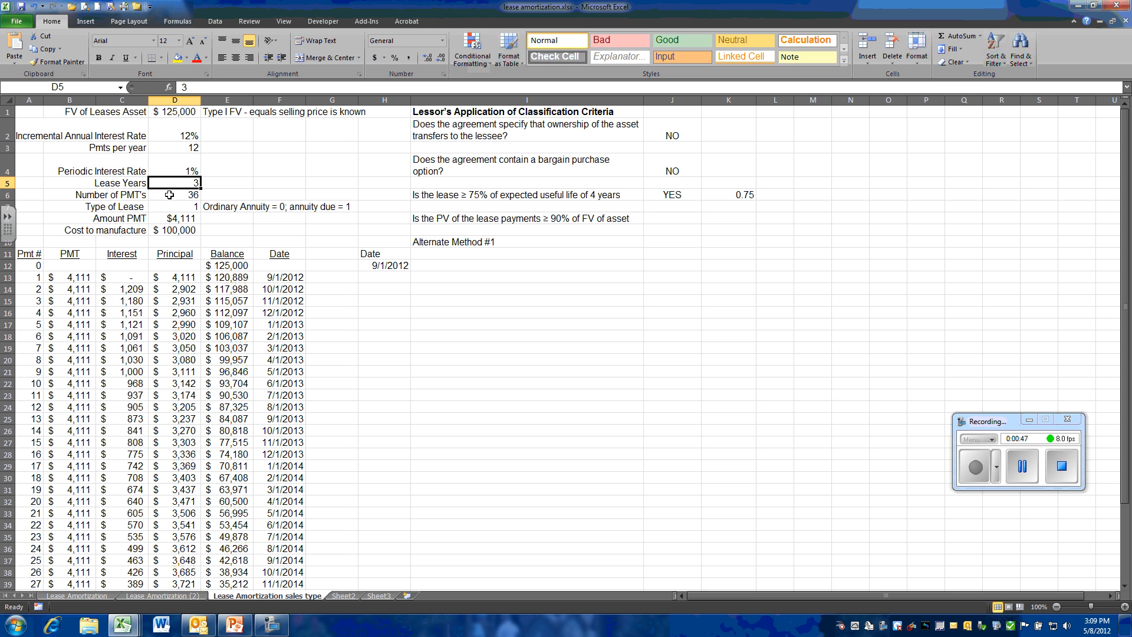
pyautogui.click(165, 195)
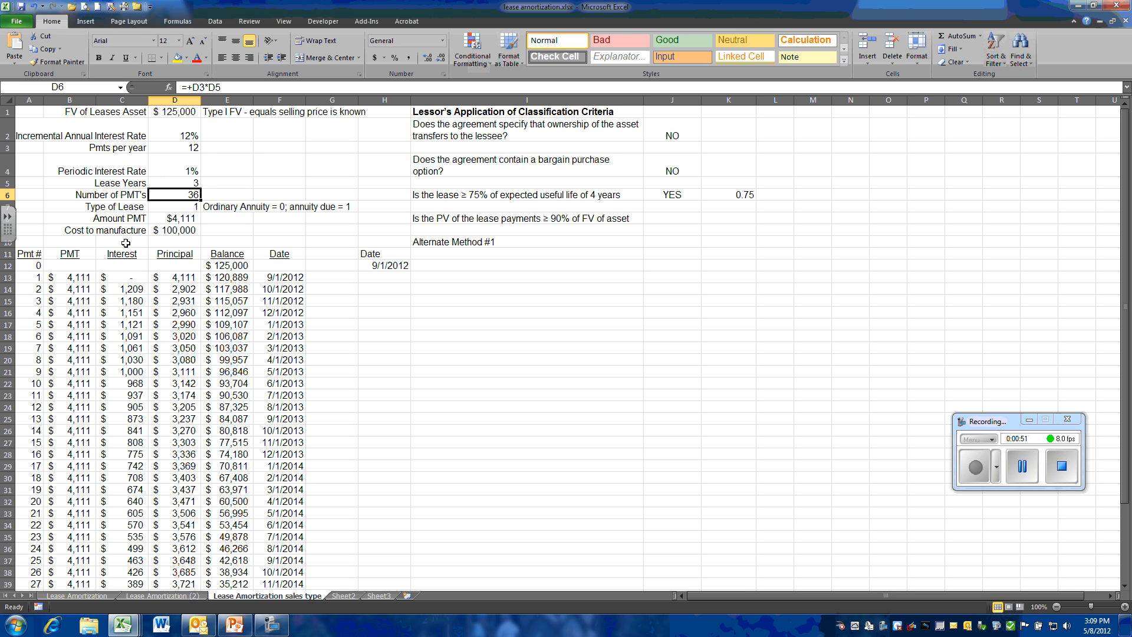
pyautogui.click(191, 219)
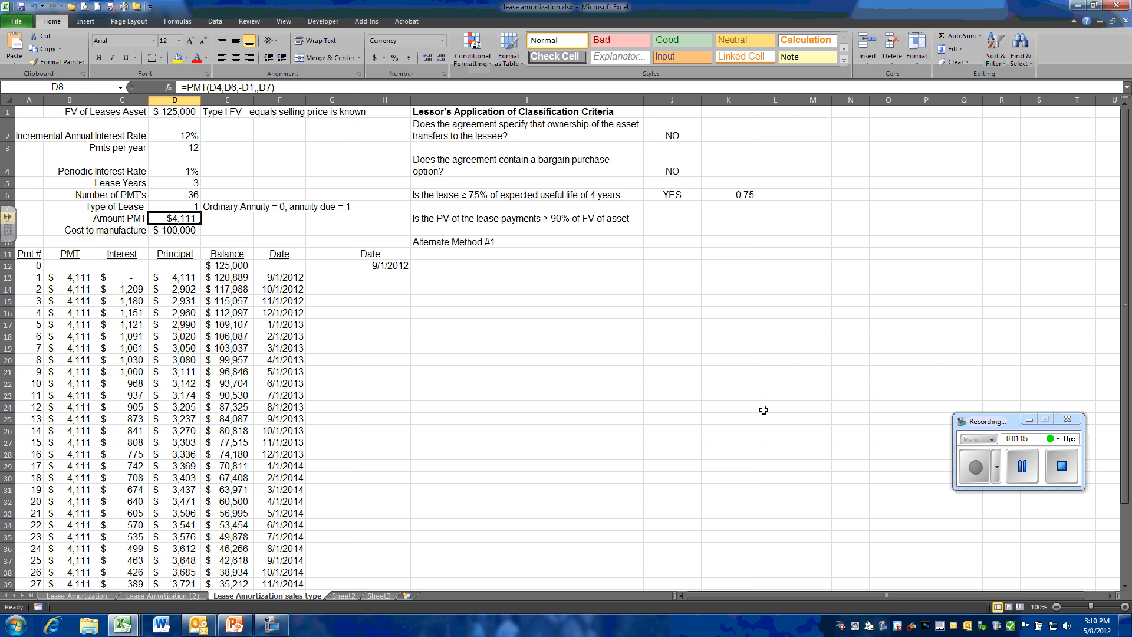
# Enter "Accounts Receivable" in I12 as the first account of the 9/1/2012 entry under Alternate Method #1.
pyautogui.click(426, 265)
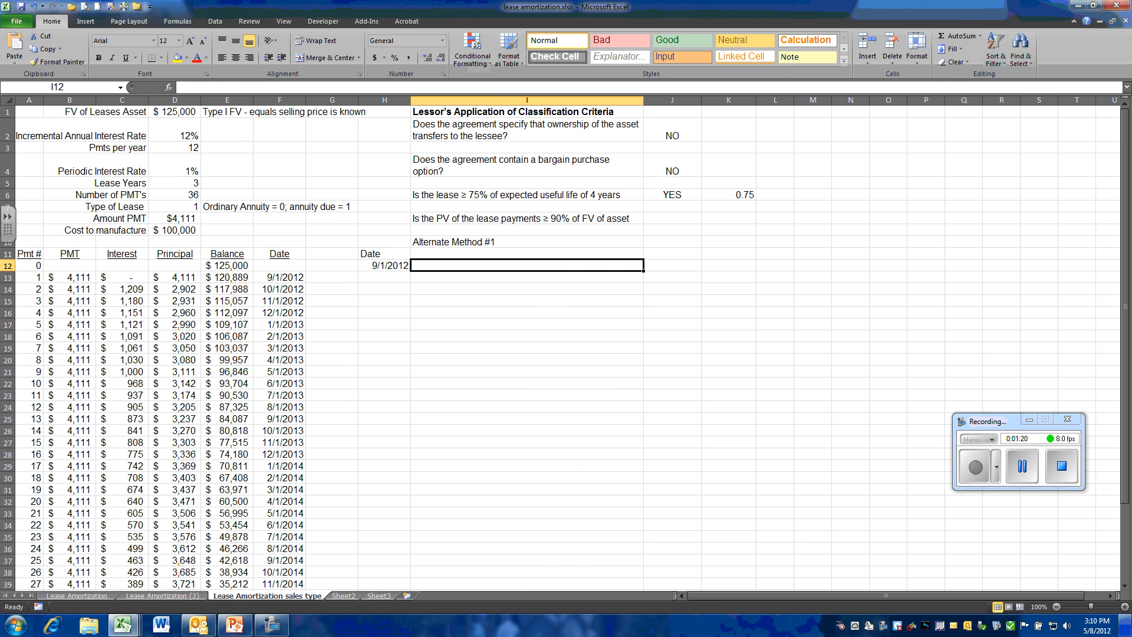
pyautogui.moveTo(1128, 625)
pyautogui.write('A')
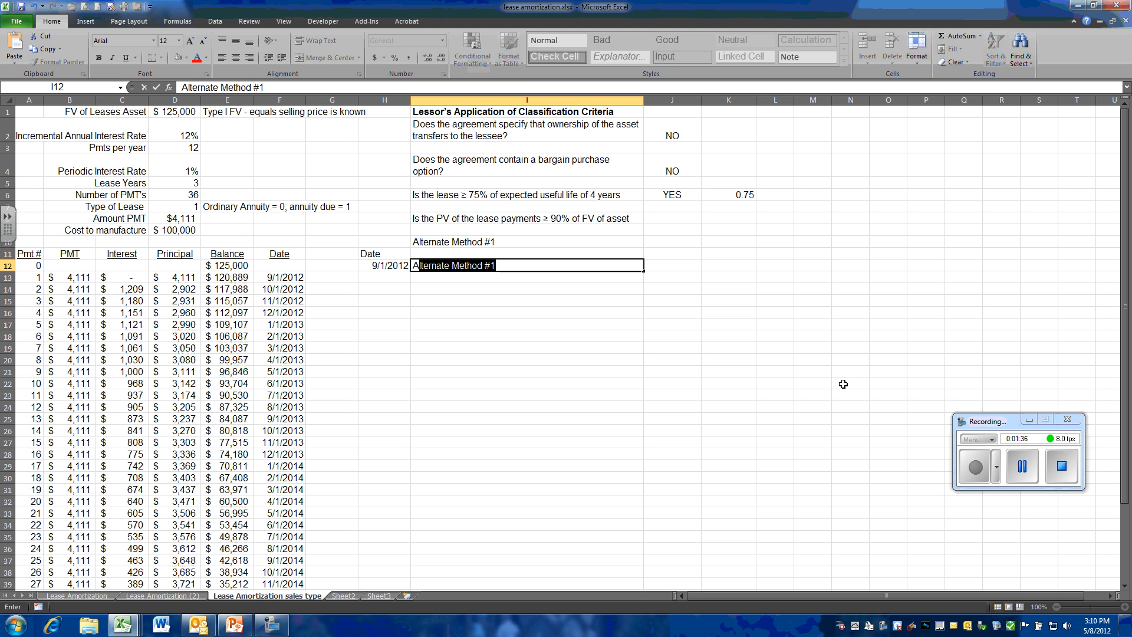
pyautogui.write('ccounts ')
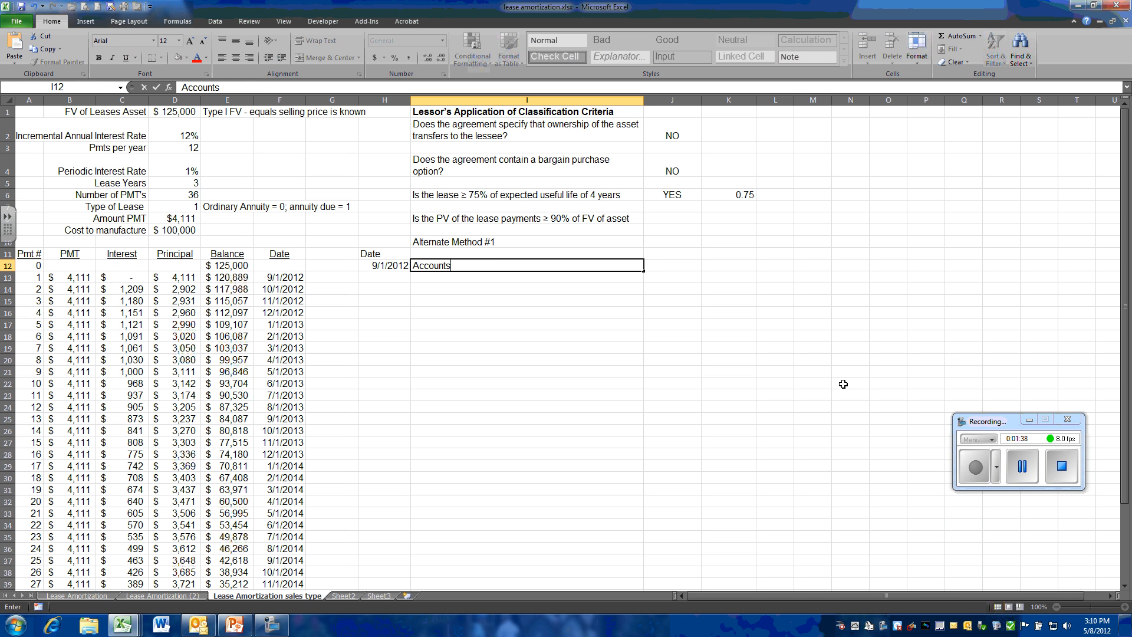
pyautogui.write('Receivable')
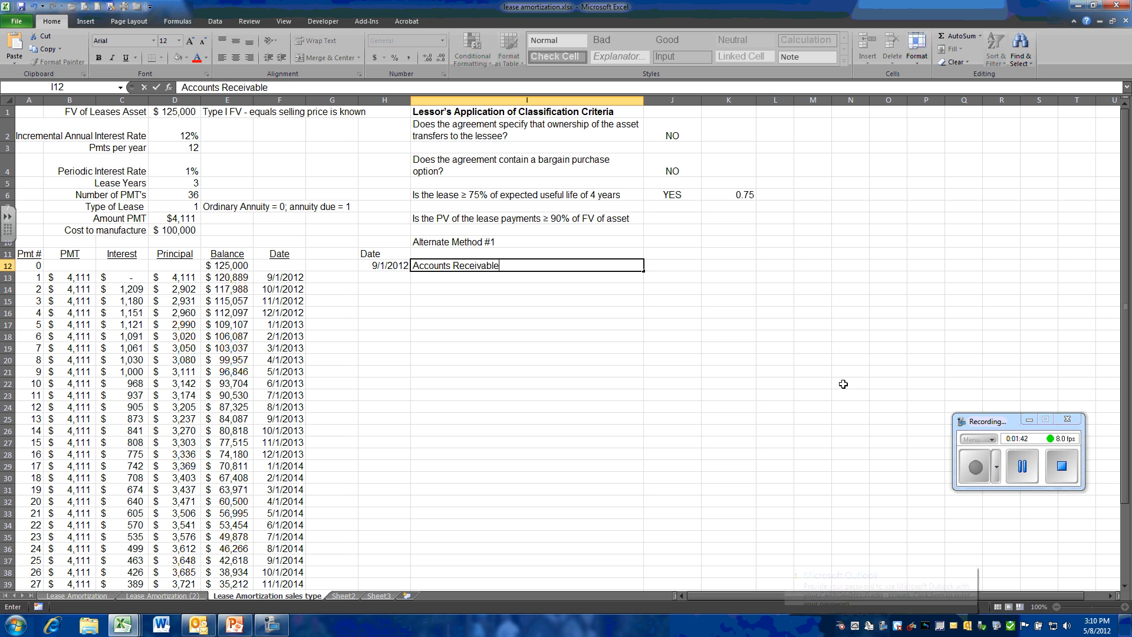
pyautogui.press('Return')
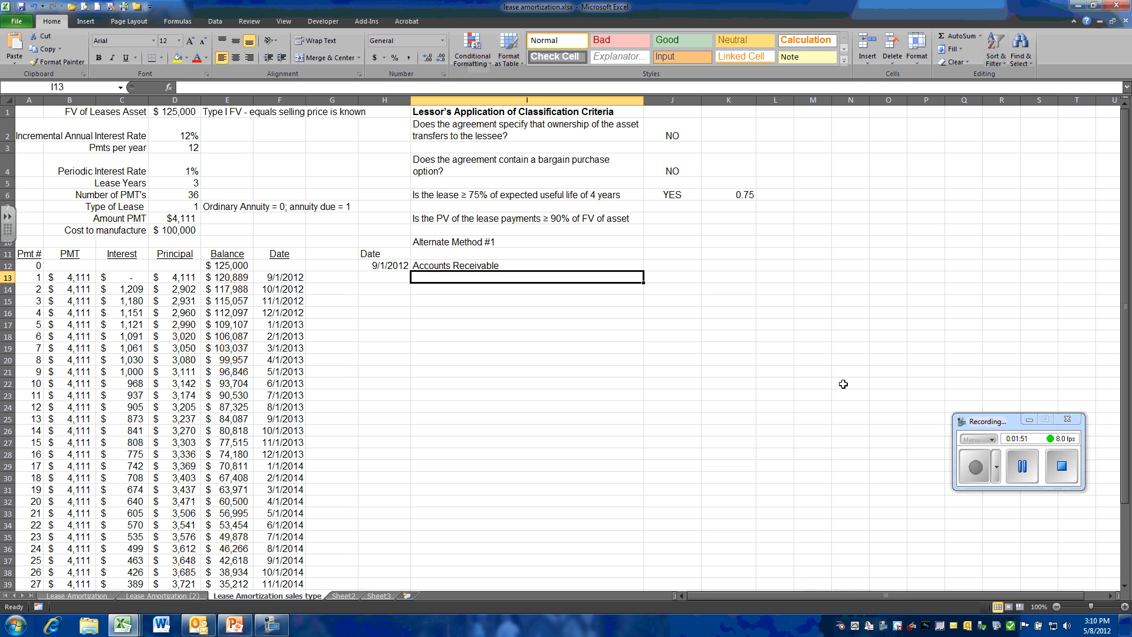
# Enter "Cost of goods Sold" in I13 and remove the cell's indent so it aligns as a debit account.
pyautogui.write('Cost ')
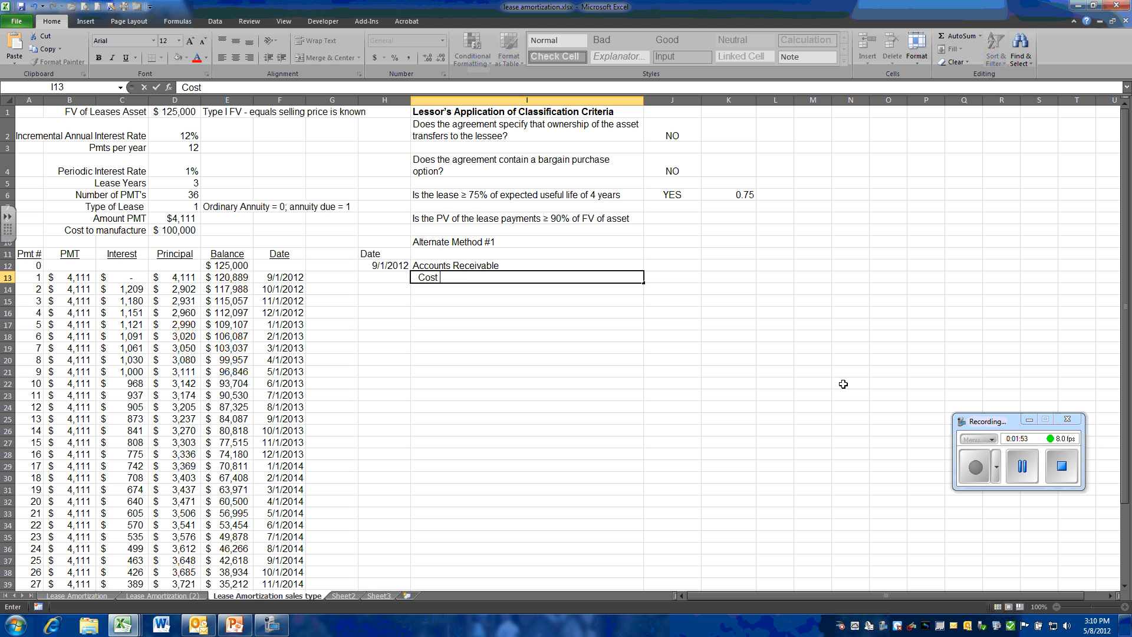
pyautogui.write('of goods Sold')
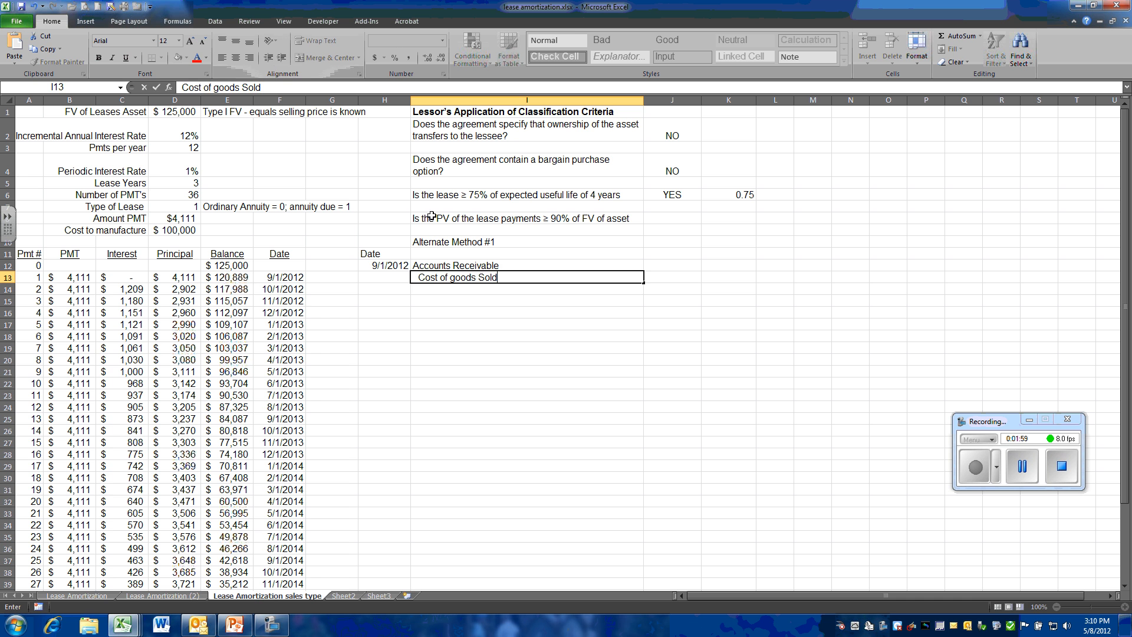
pyautogui.click(438, 293)
pyautogui.click(435, 279)
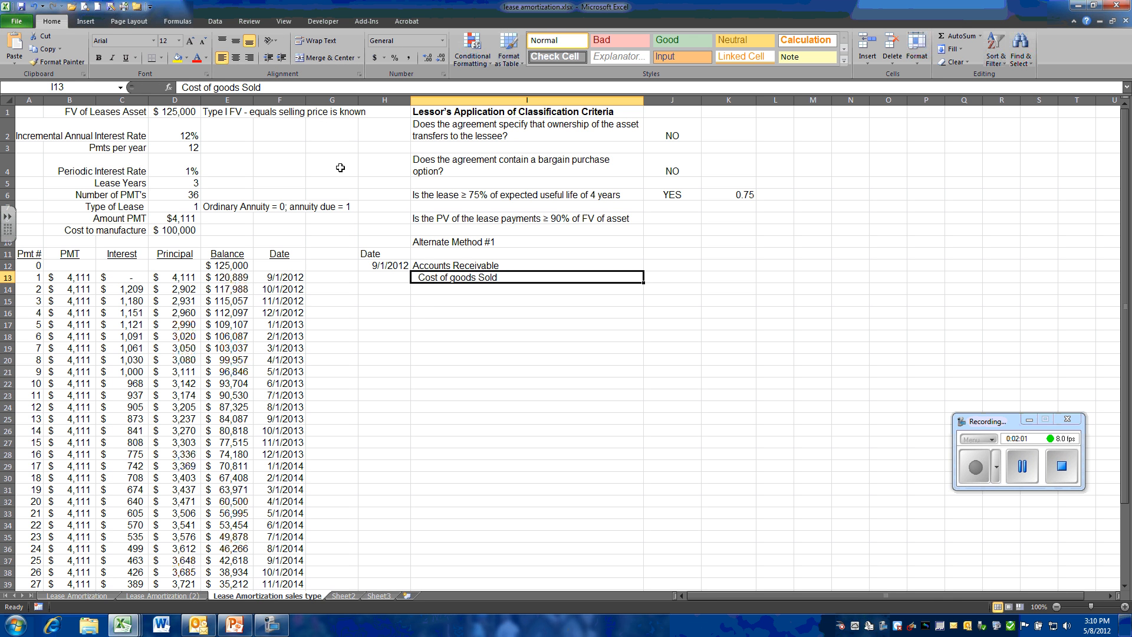
pyautogui.click(268, 58)
pyautogui.click(459, 322)
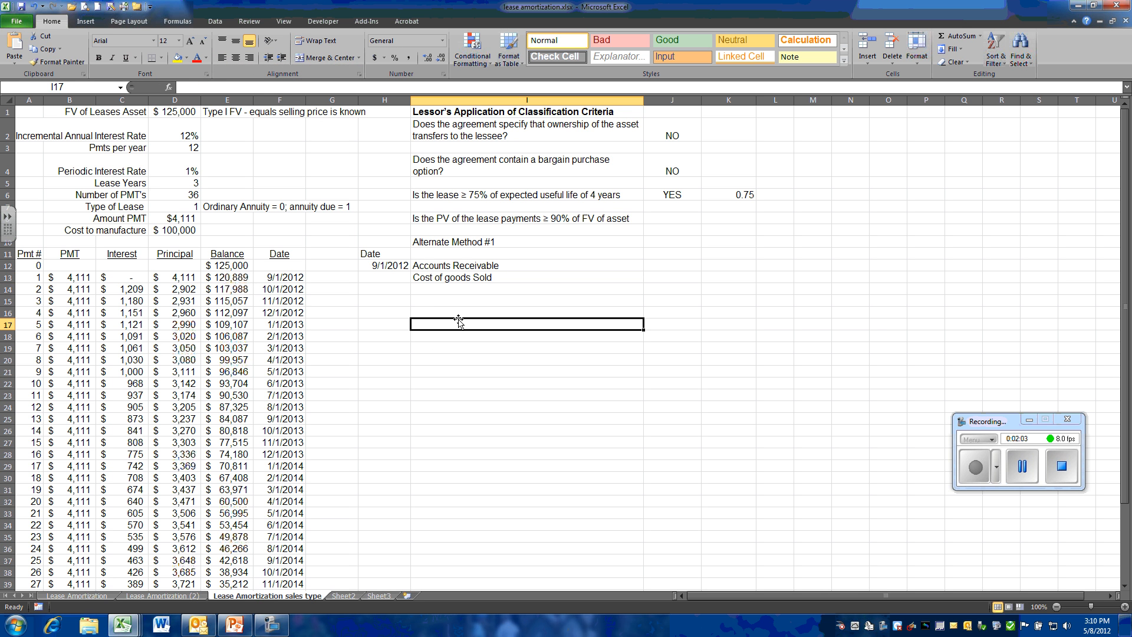
# Enter "Revenue" in I14 as an indented credit account.
pyautogui.click(451, 287)
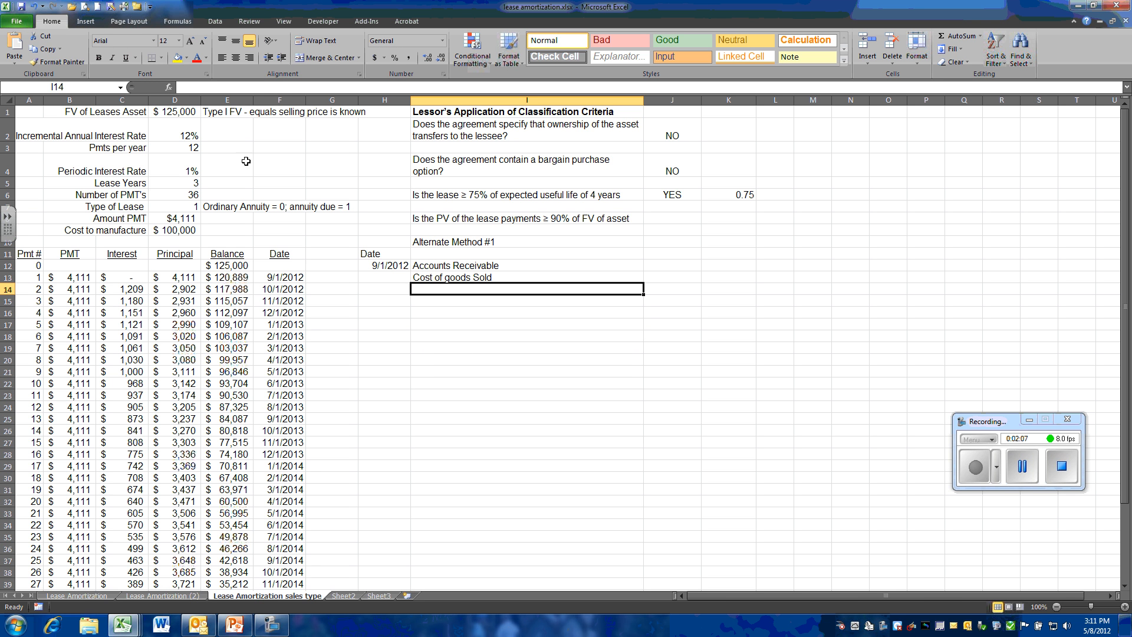
pyautogui.click(282, 58)
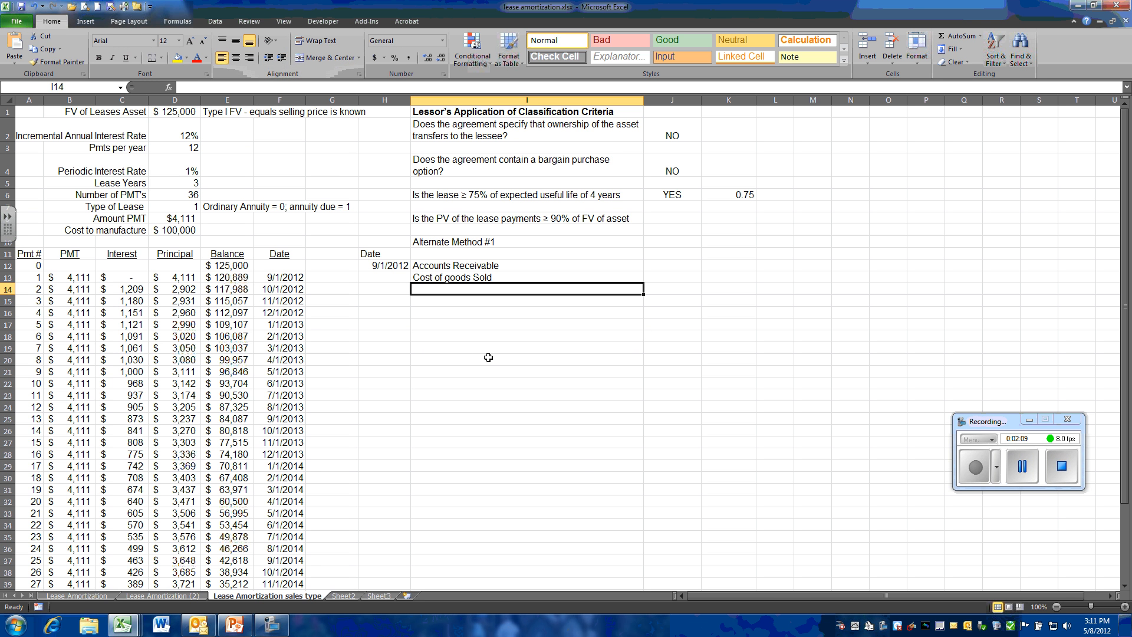
pyautogui.write('Revenue')
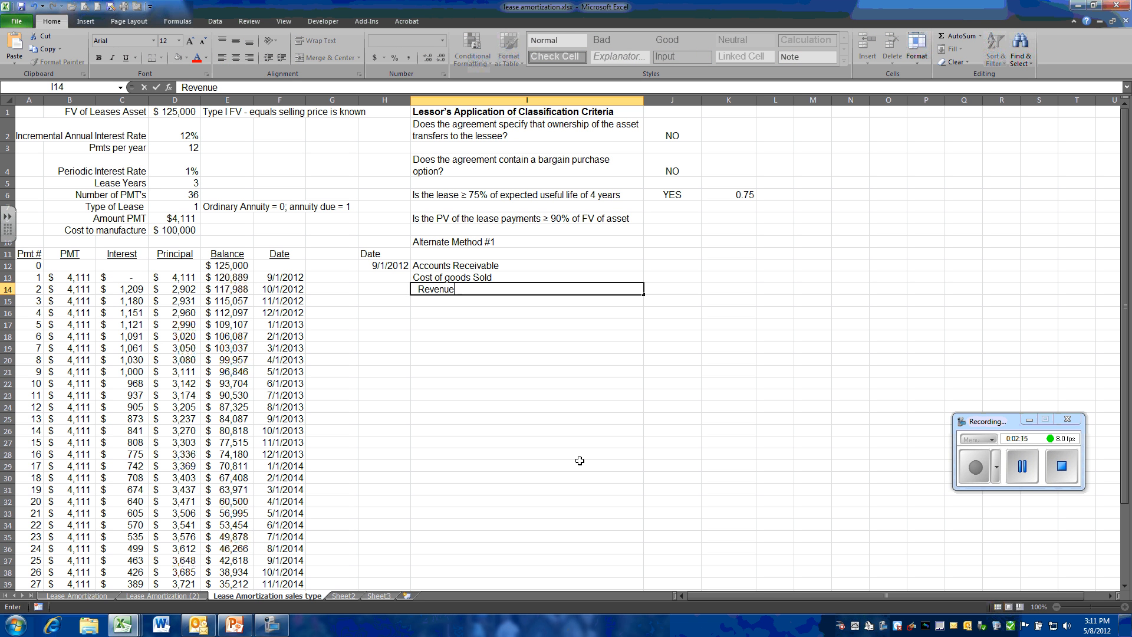
pyautogui.press('Return')
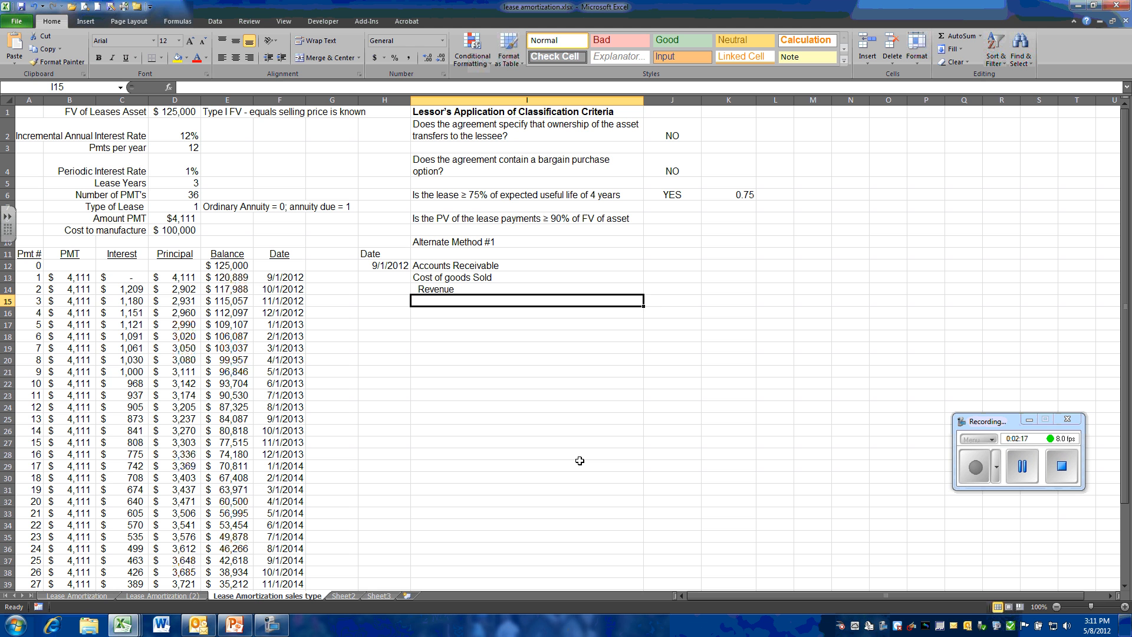
# Enter "Inventory" in I15 as an indented credit account below Revenue.
pyautogui.click(283, 58)
pyautogui.write('Invent')
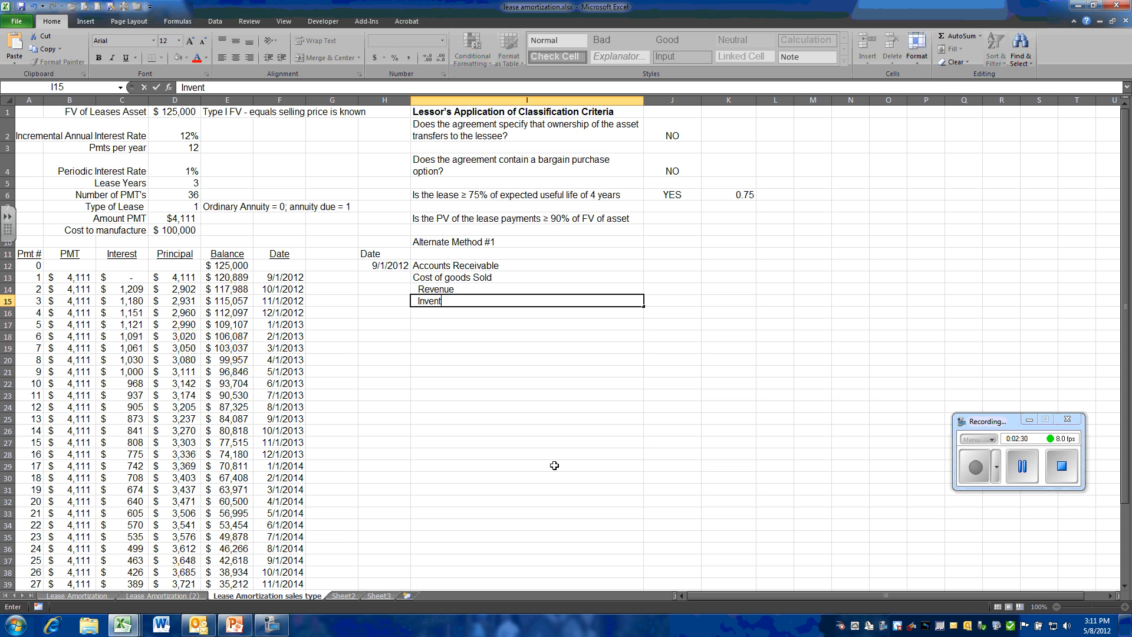
pyautogui.write('ory')
pyautogui.press('Return')
pyautogui.press('Return')
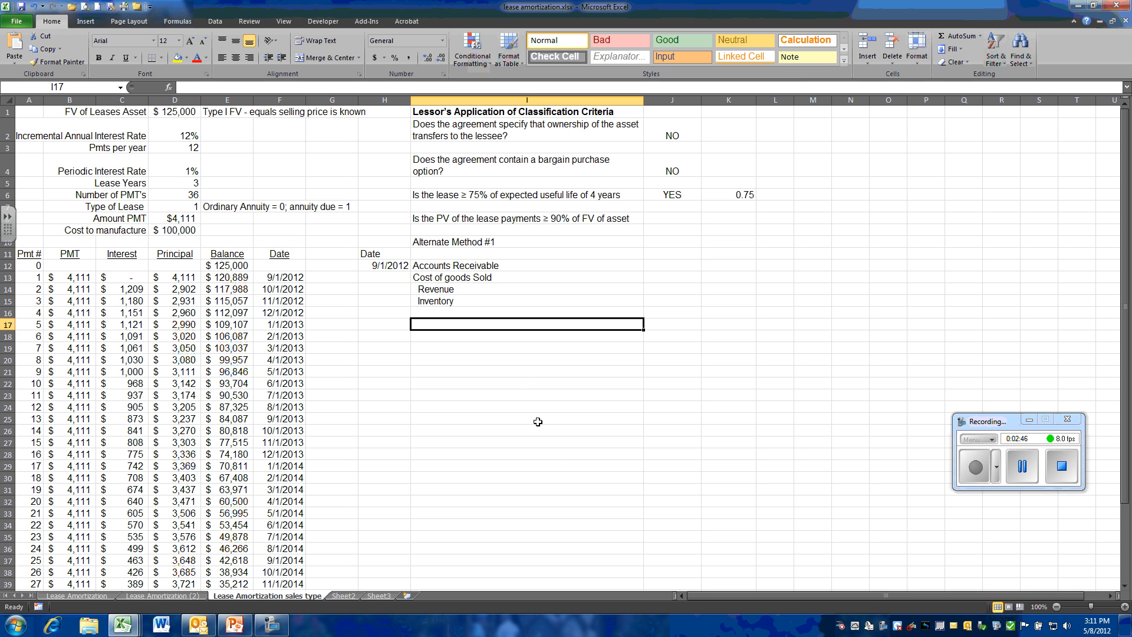
# Enter the heading "Alternate Method #2" in I17, leaving a blank row below the first journal entry.
pyautogui.write('Alter')
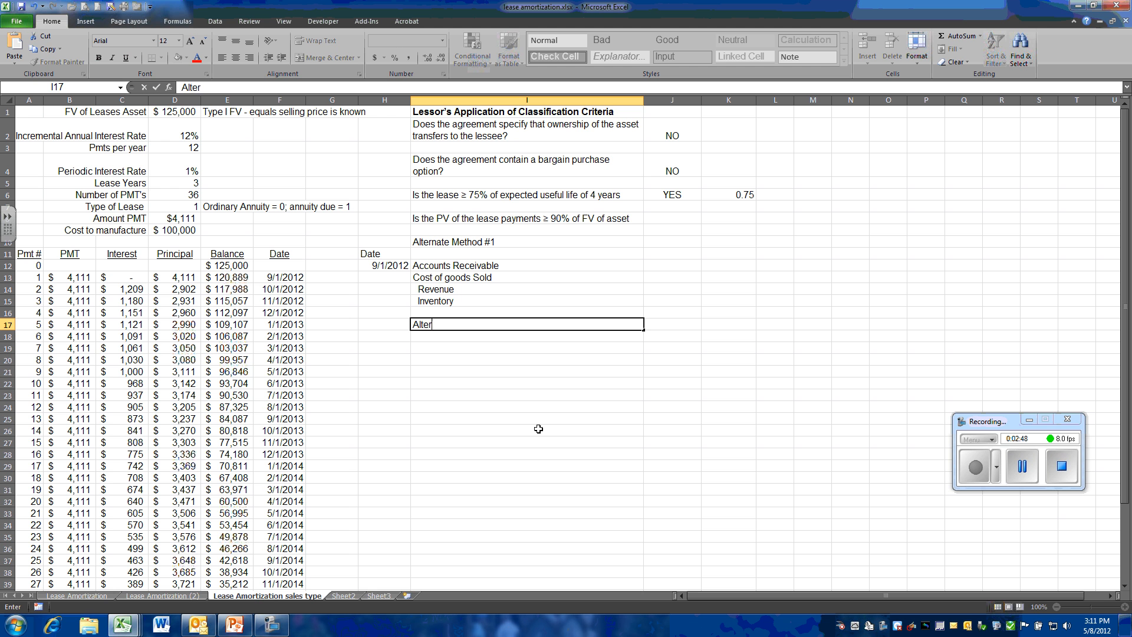
pyautogui.write('nate Method #2')
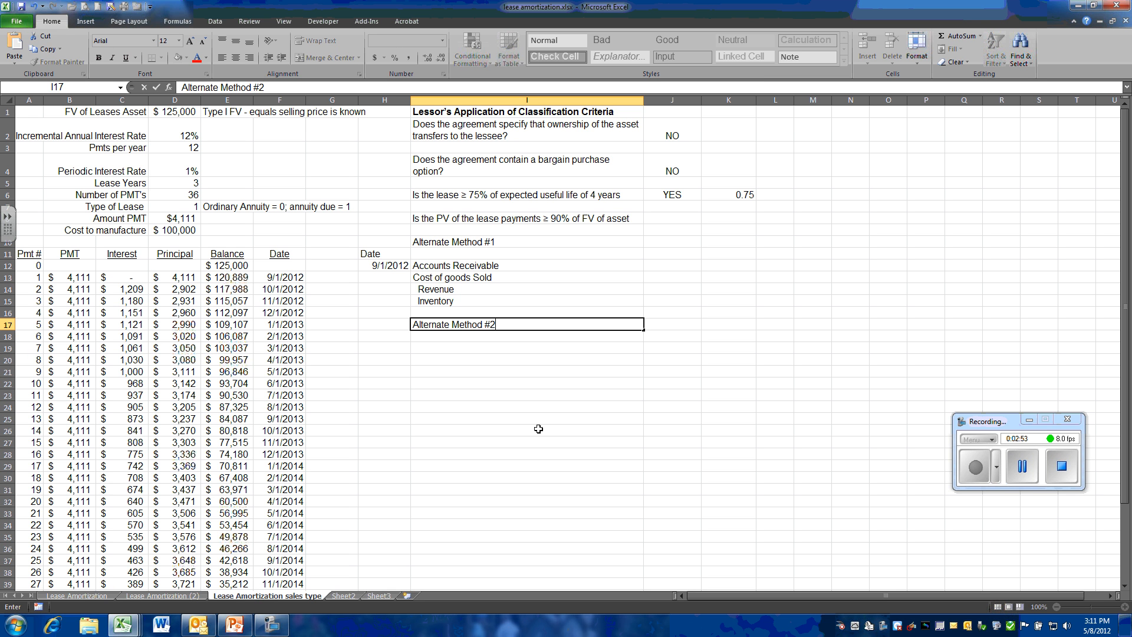
pyautogui.press('Return')
pyautogui.press('Return')
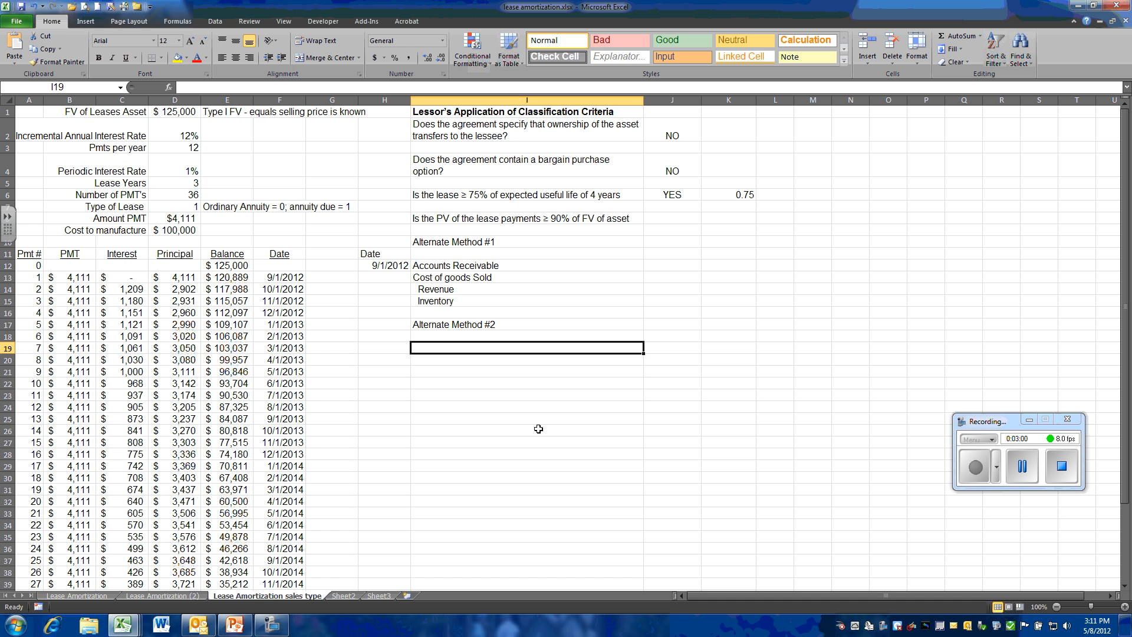
# Move the "Alternate Method #2" heading from I17 down to I18.
pyautogui.rightClick(449, 324)
pyautogui.click(415, 347)
pyautogui.click(439, 336)
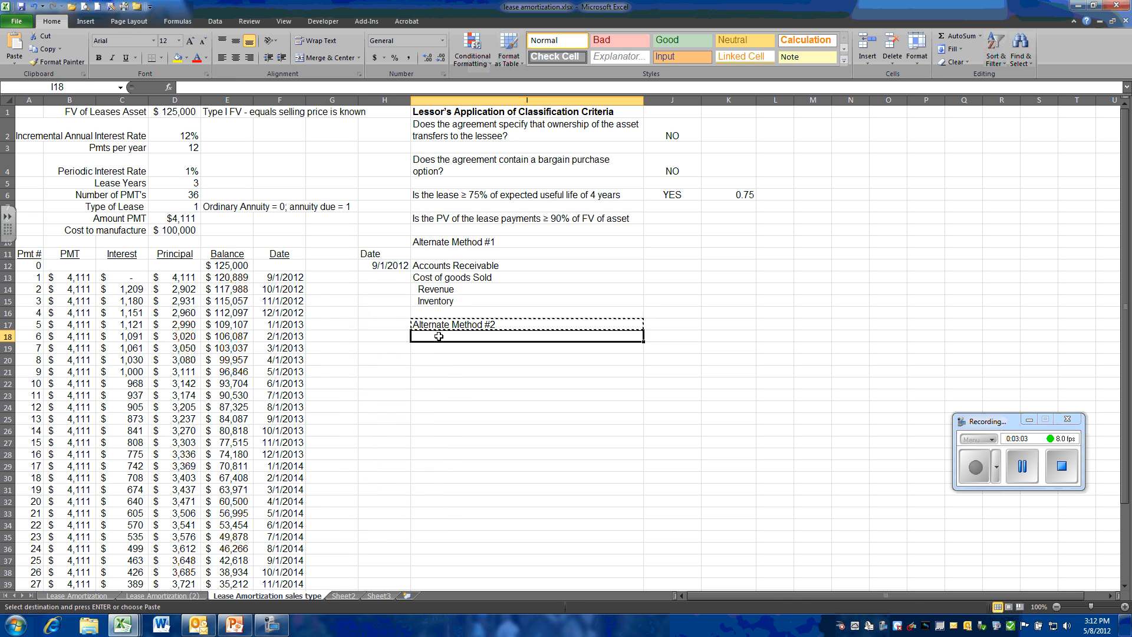
pyautogui.rightClick(439, 336)
pyautogui.click(357, 381)
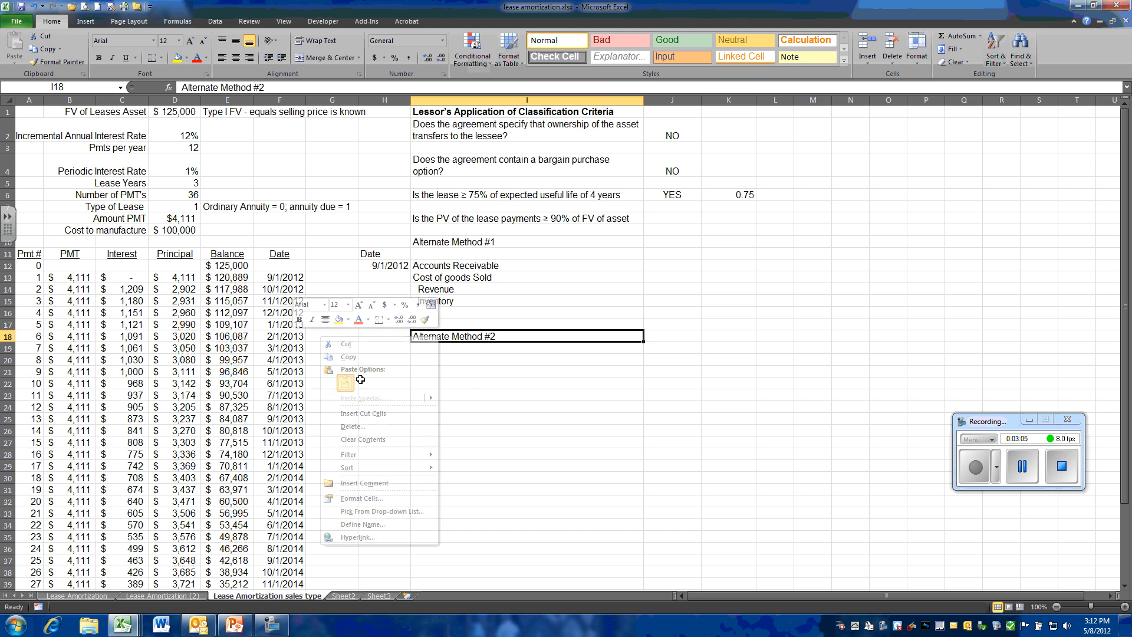
# Link the Accounts Receivable debit in J12 to the payment column total with the formula =B49.
pyautogui.click(672, 266)
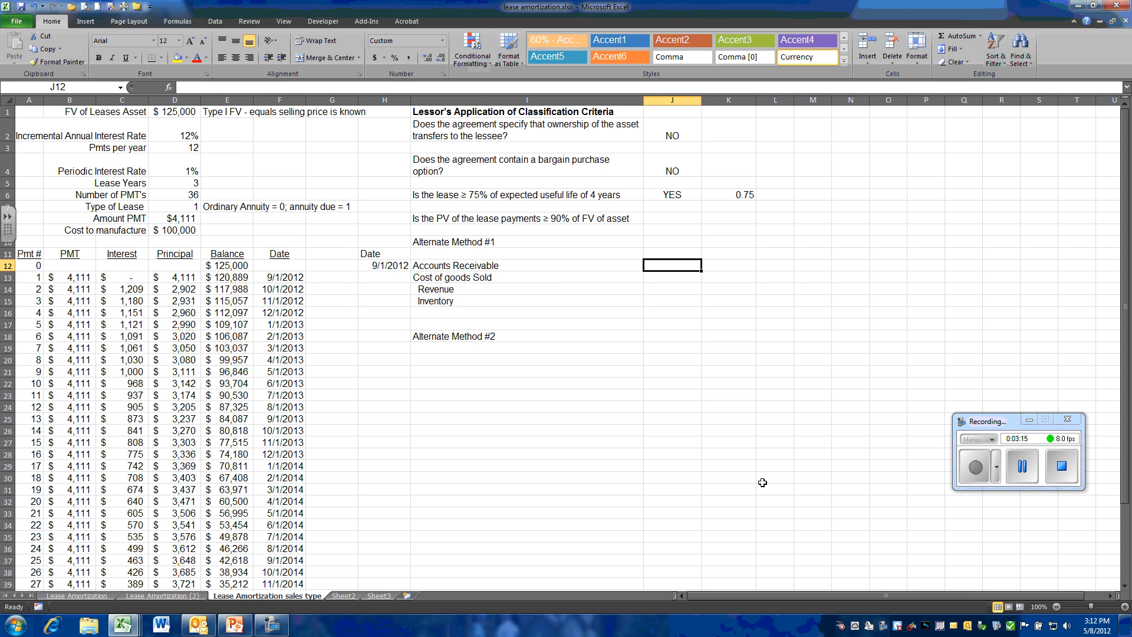
pyautogui.write('=')
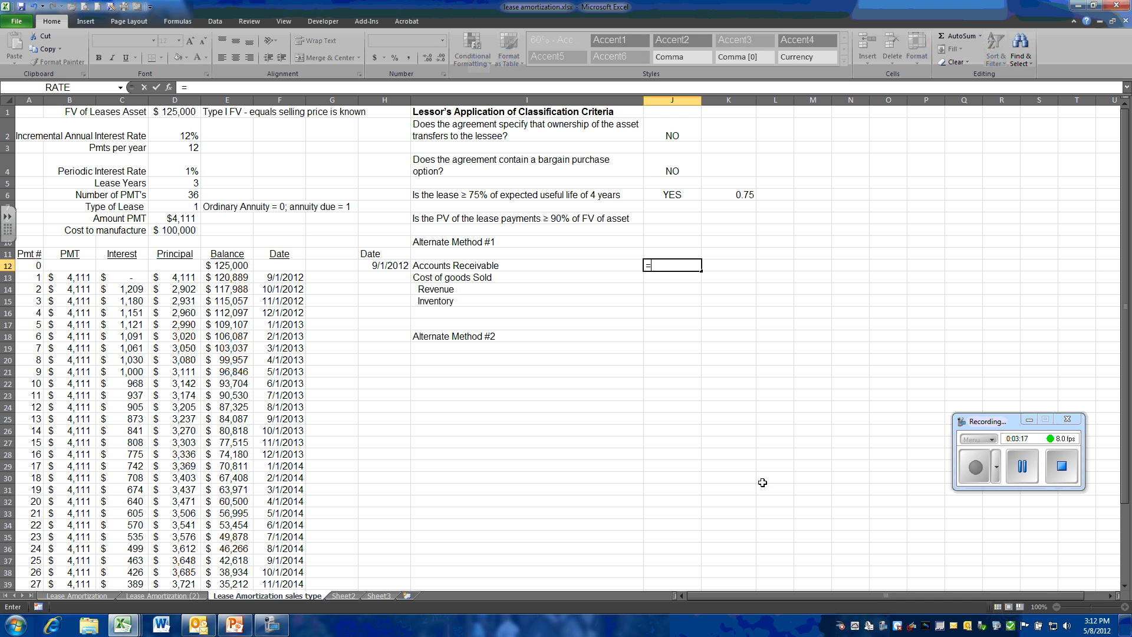
pyautogui.moveTo(1124, 267); pyautogui.dragTo(1128, 415)
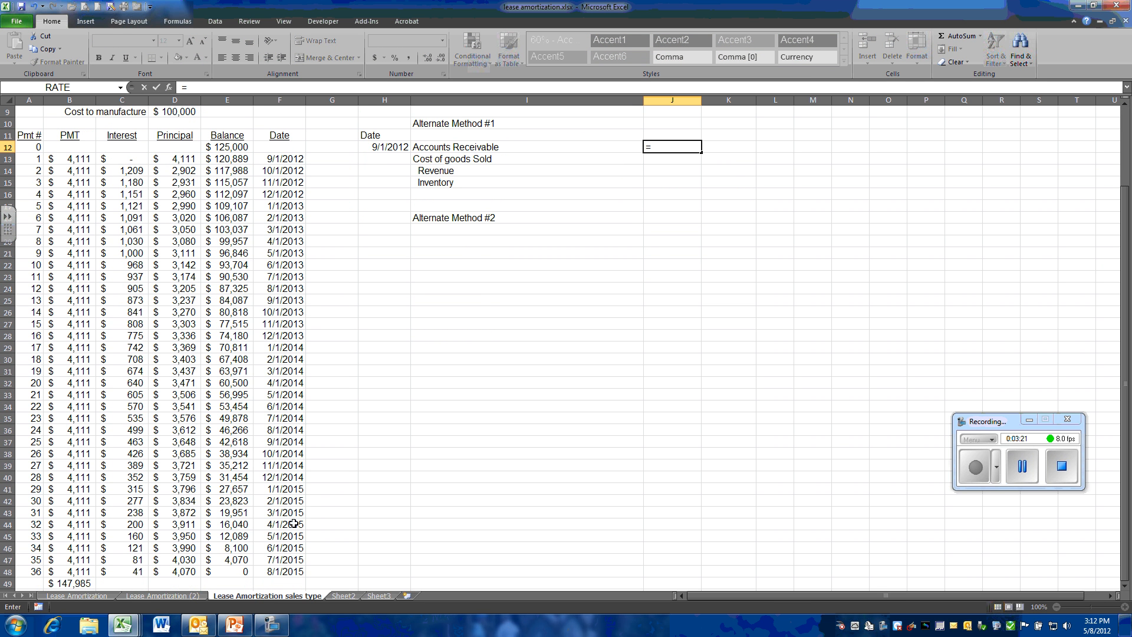
pyautogui.click(74, 583)
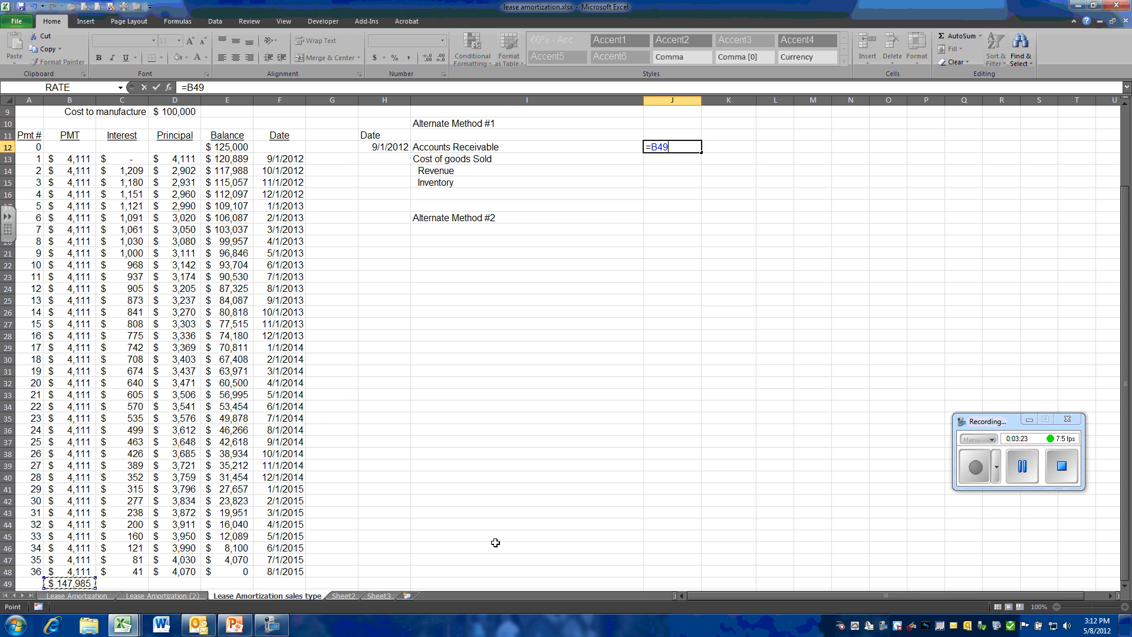
pyautogui.press('Return')
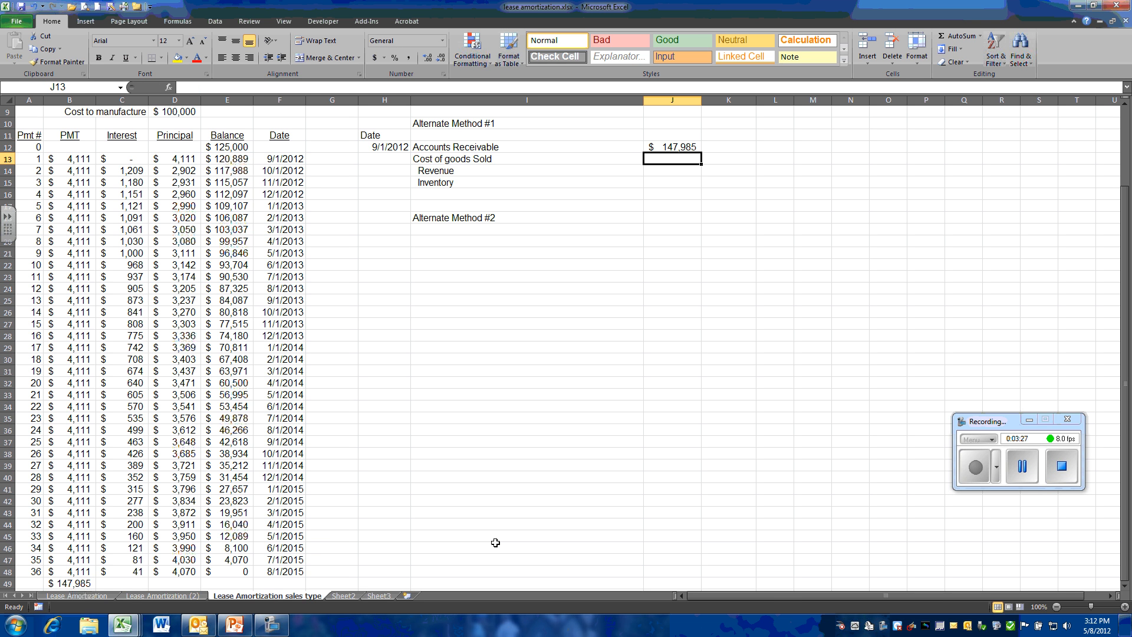
# Enter 100000 in J13 as the Cost of goods Sold debit and go to the Revenue credit cell K14.
pyautogui.moveTo(1124, 381); pyautogui.dragTo(1125, 265)
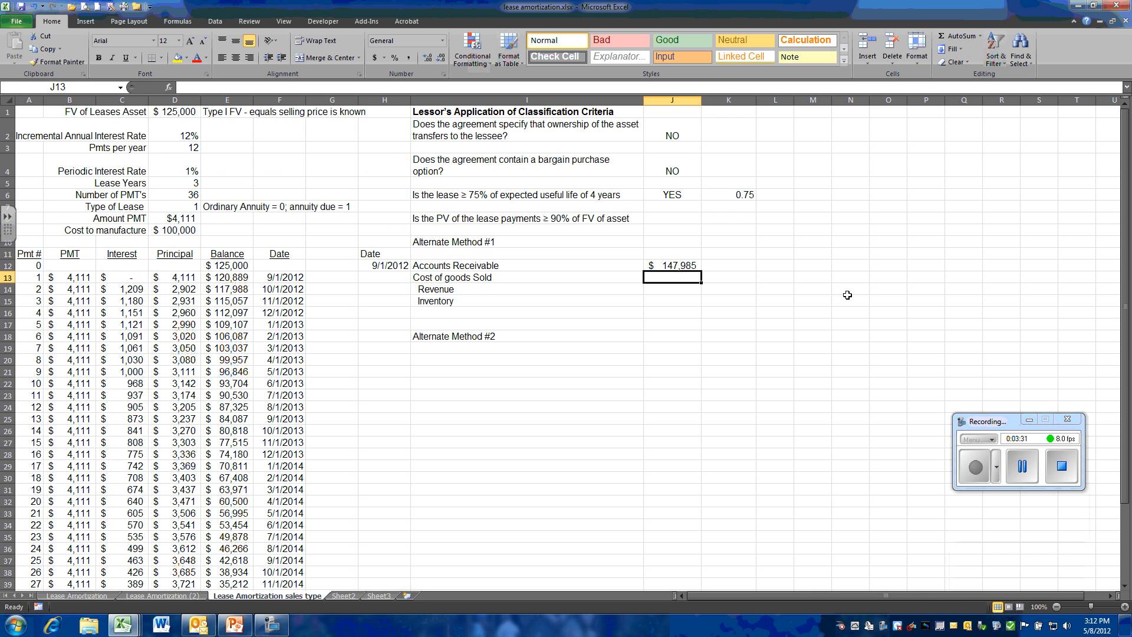
pyautogui.write('100')
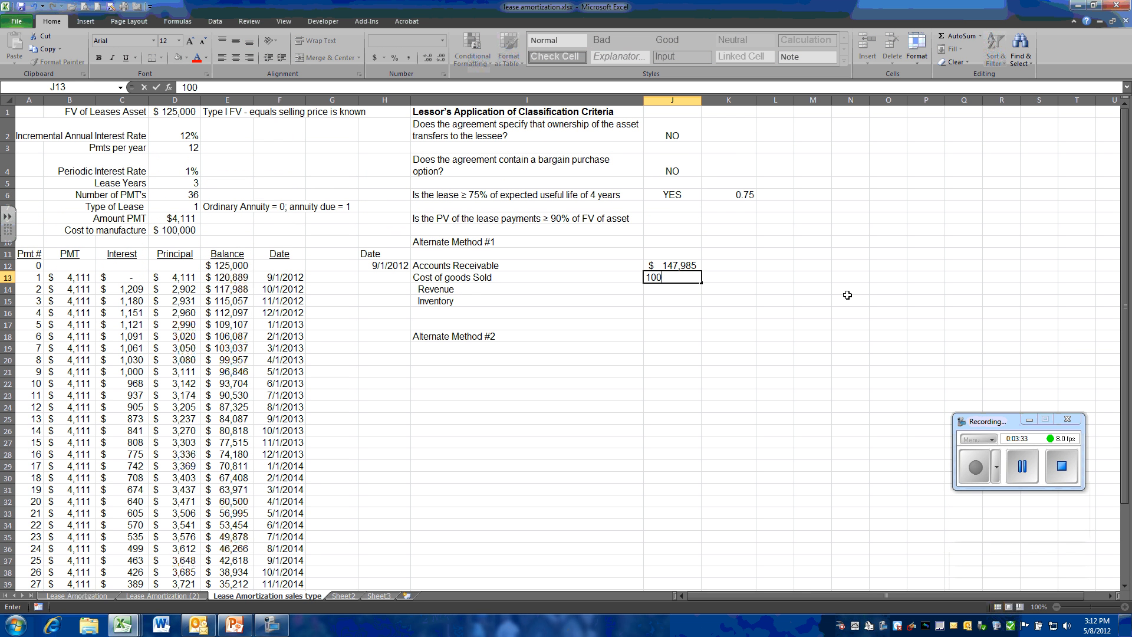
pyautogui.write('000')
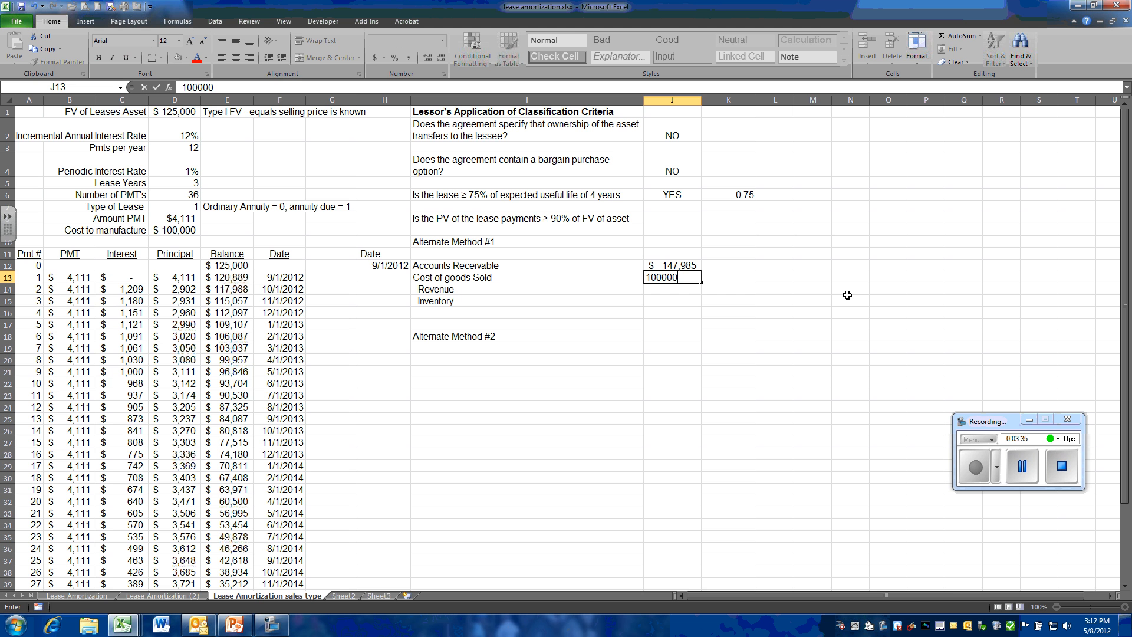
pyautogui.press('Return')
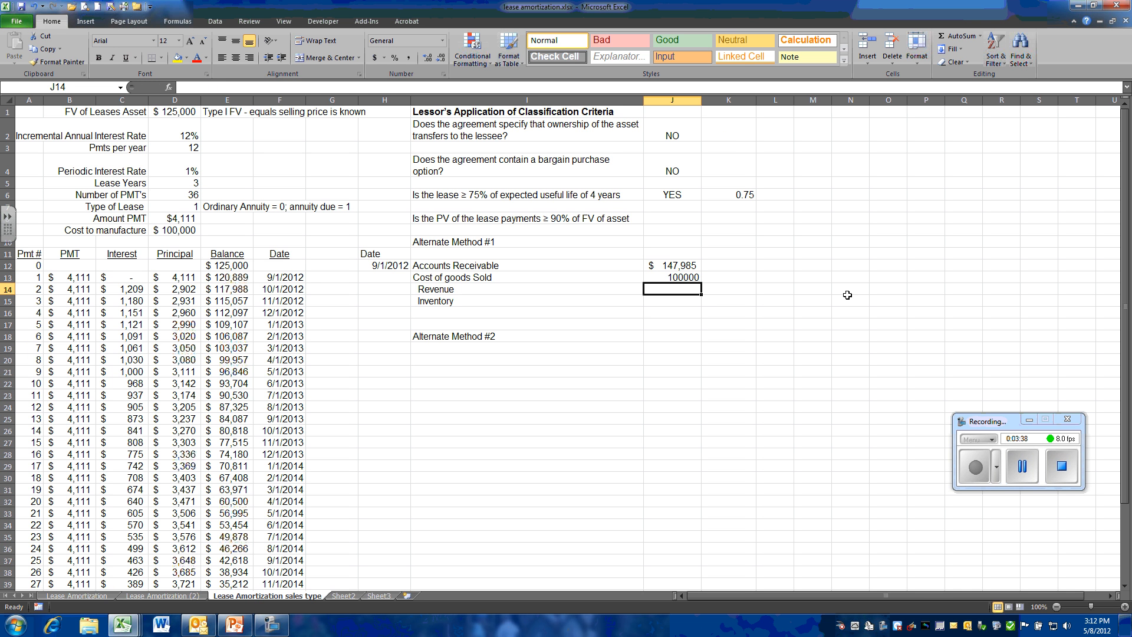
pyautogui.press('Right')
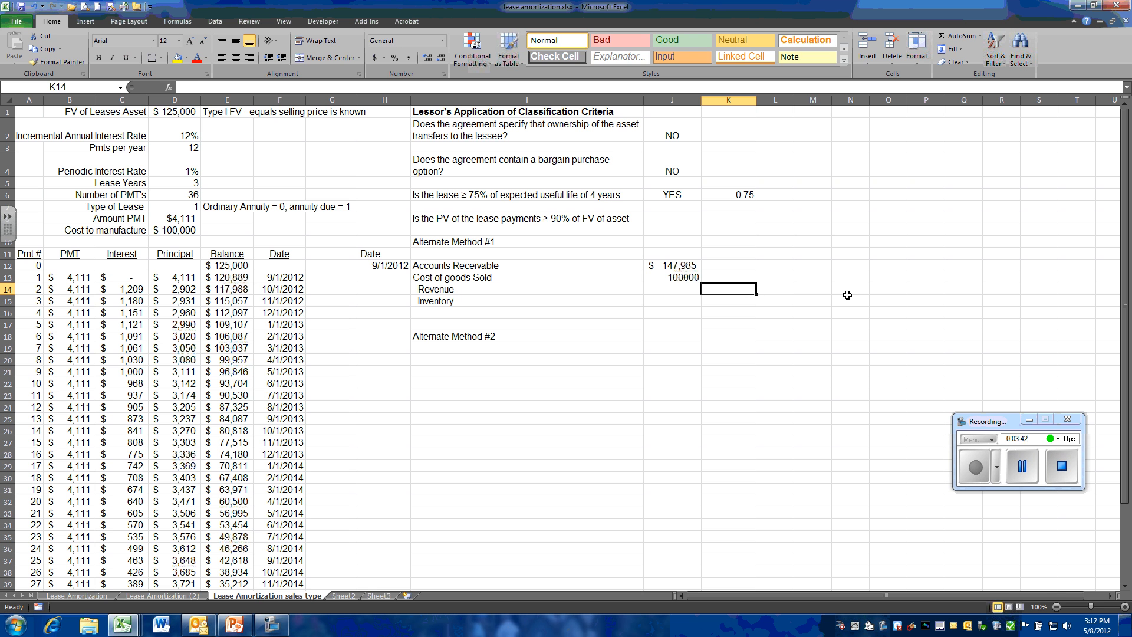
pyautogui.write('=')
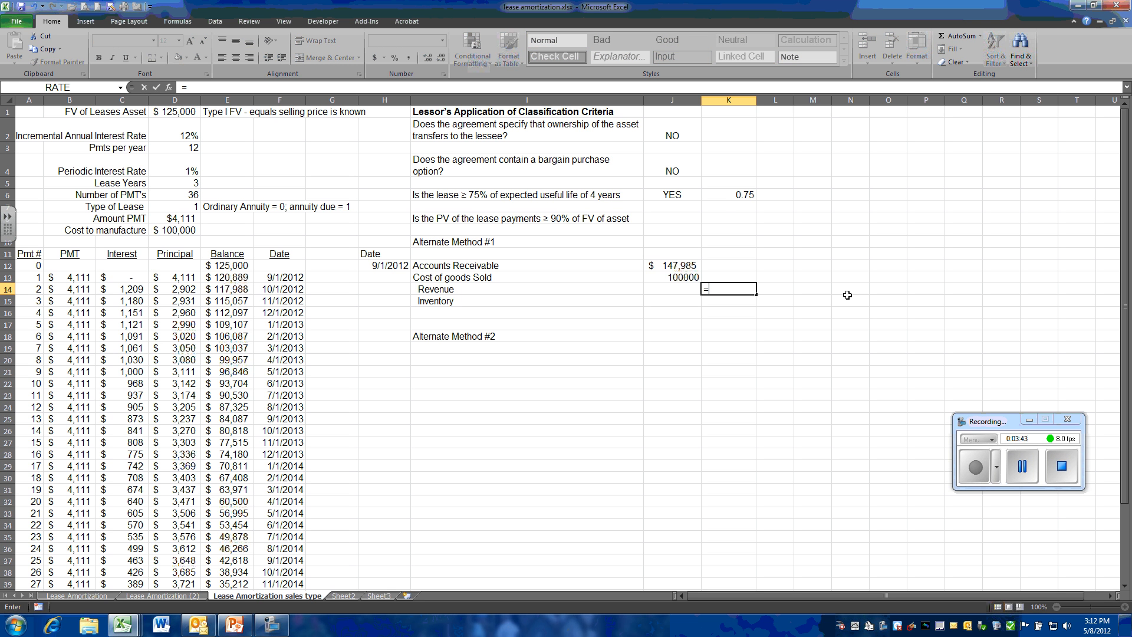
pyautogui.click(189, 111)
pyautogui.click(701, 304)
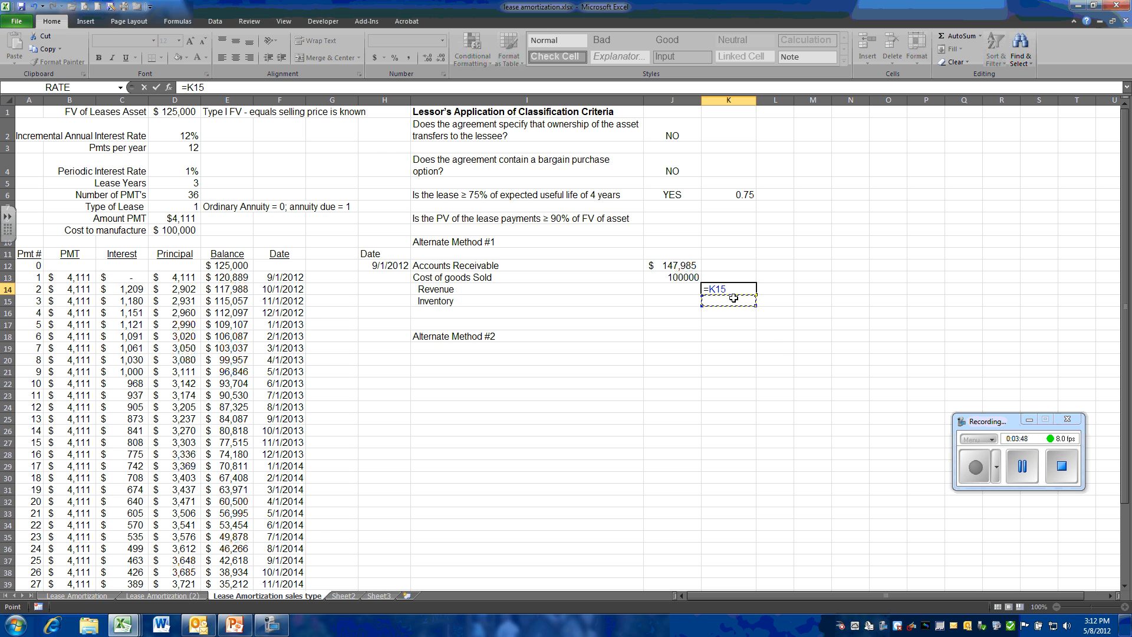
pyautogui.press('Escape')
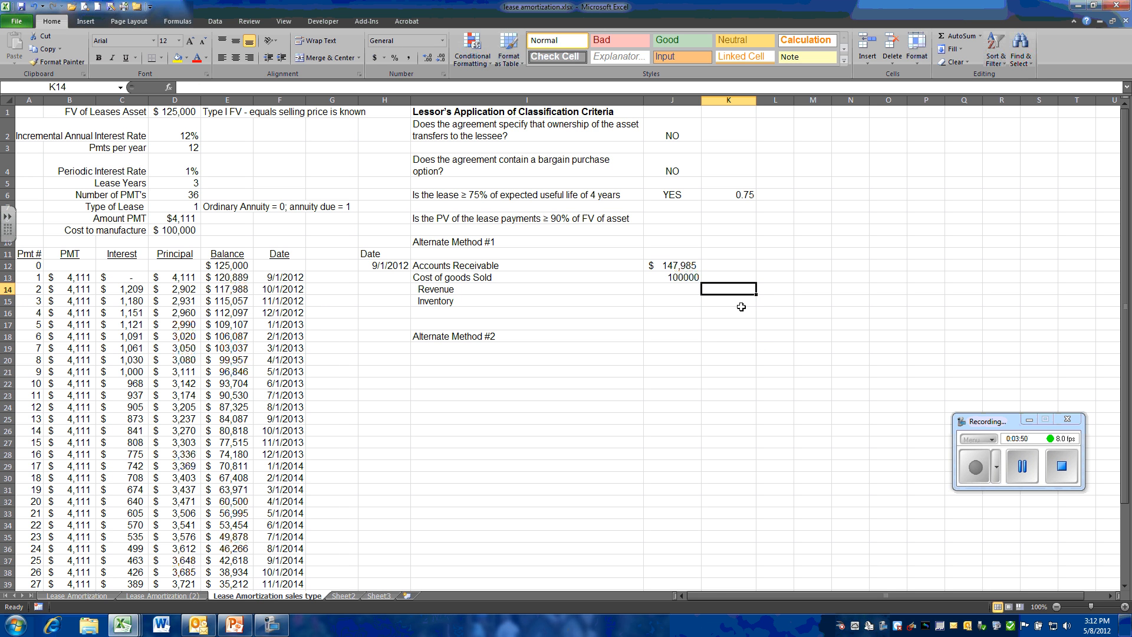
# Enter 125000 as the Revenue credit in K14 and link the Inventory credit in K15 to the Cost of goods Sold debit in J13.
pyautogui.write('125000')
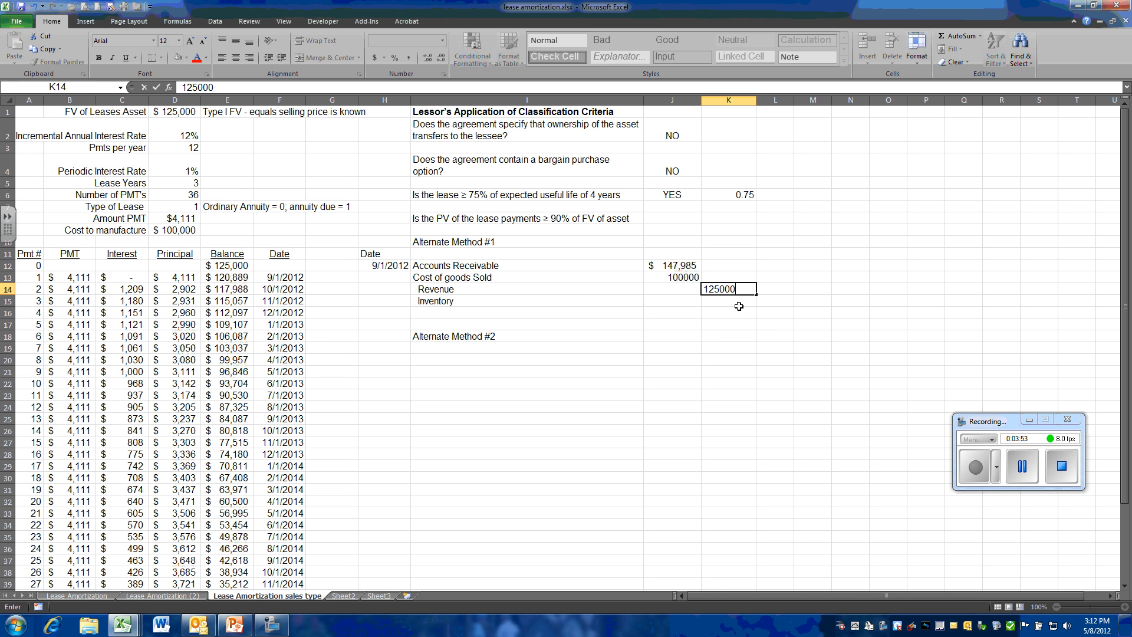
pyautogui.press('Return')
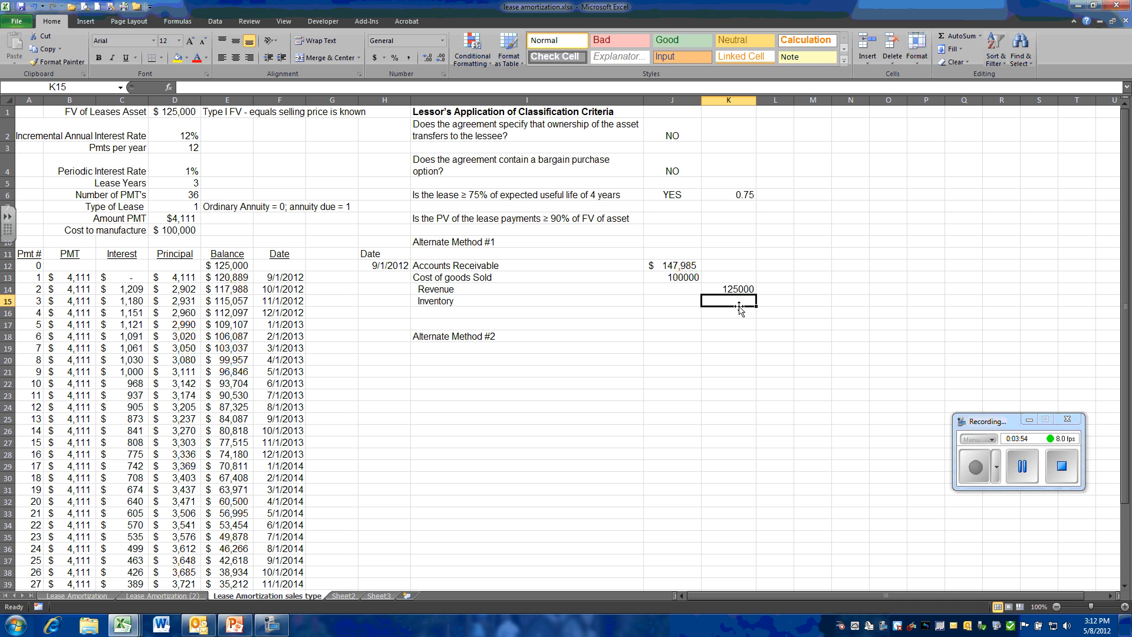
pyautogui.write('=')
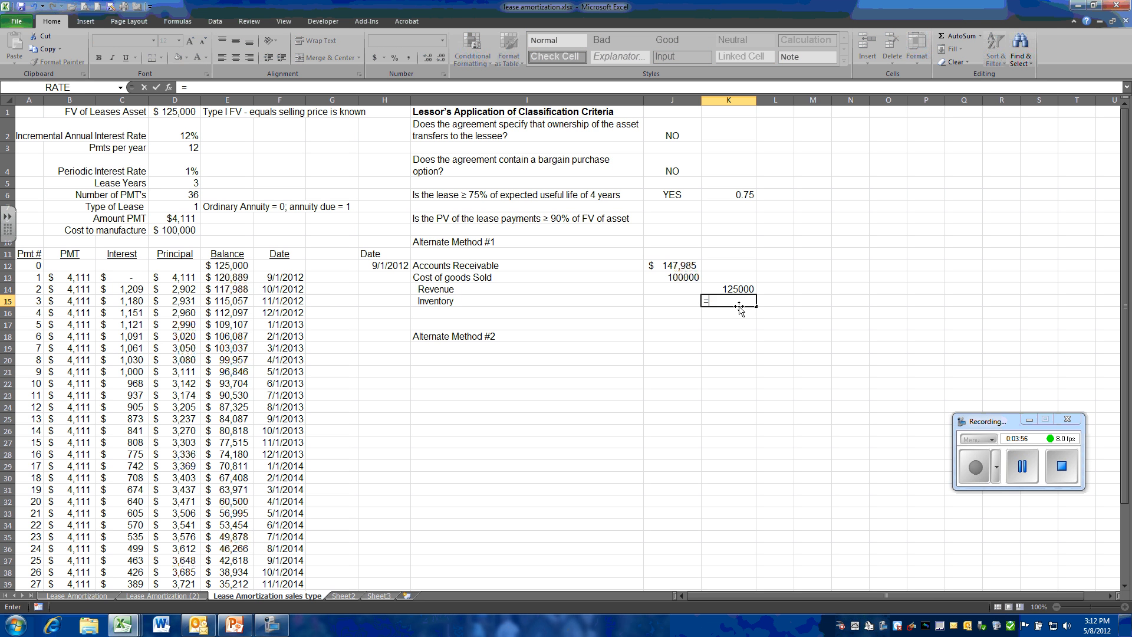
pyautogui.press('Up')
pyautogui.press('Up')
pyautogui.press('Left')
pyautogui.press('Return')
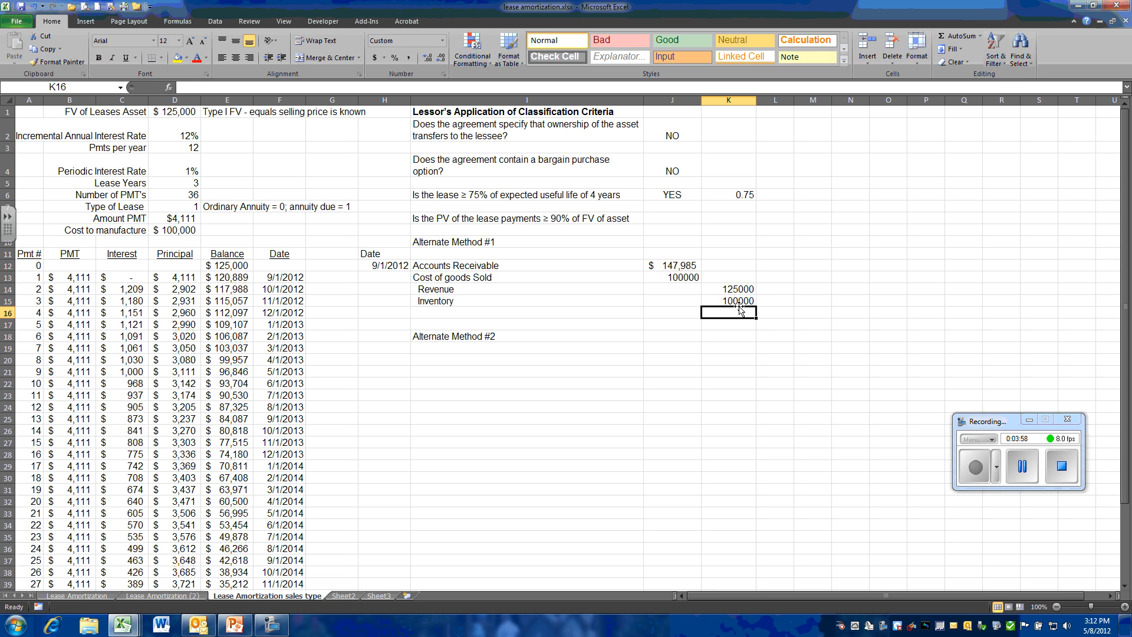
# Format the debit and credit cells J13:K32 as dollar amounts with no decimal places.
pyautogui.moveTo(672, 277); pyautogui.dragTo(731, 502)
pyautogui.click(375, 57)
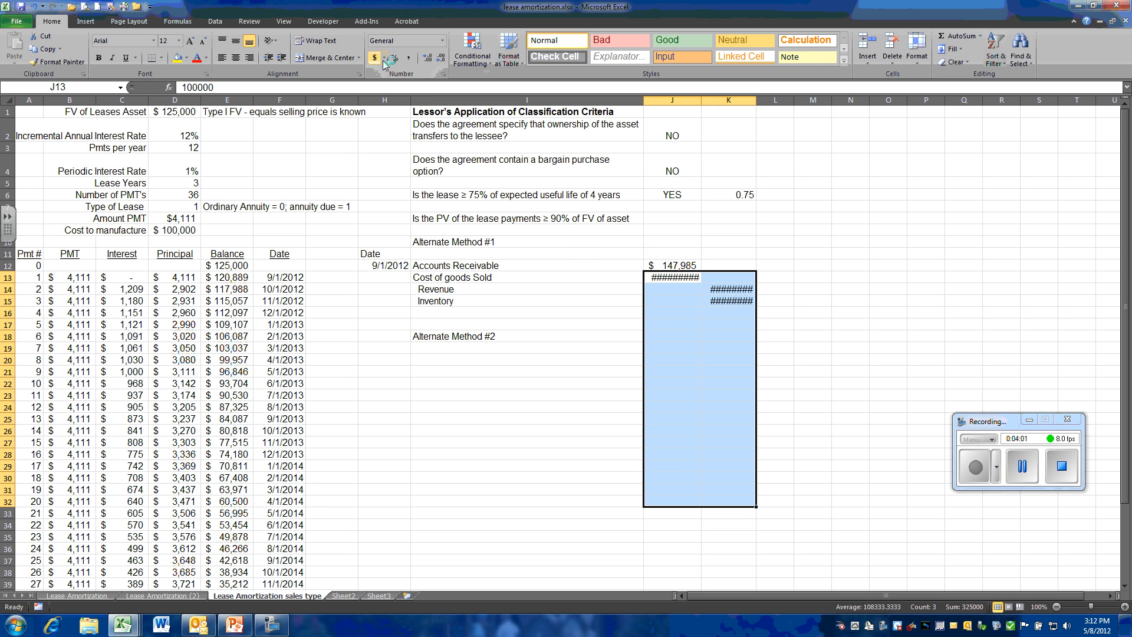
pyautogui.click(441, 58)
pyautogui.click(441, 58)
# Enter the account name "Unearned Interest Revenue" in I16, below Inventory.
pyautogui.click(563, 312)
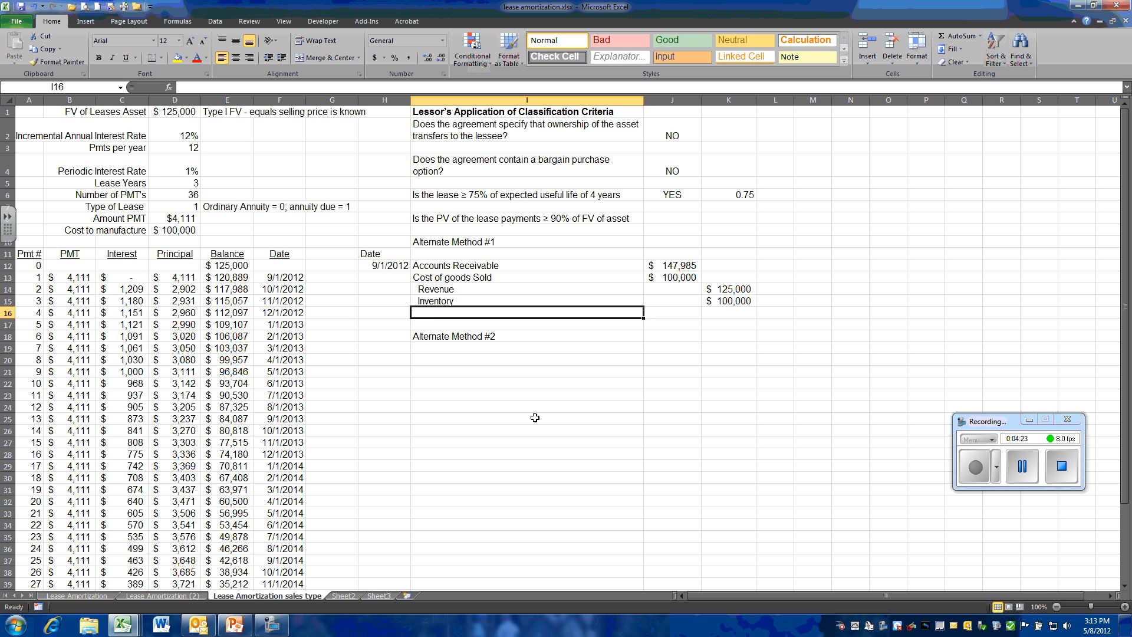
pyautogui.write('Unear')
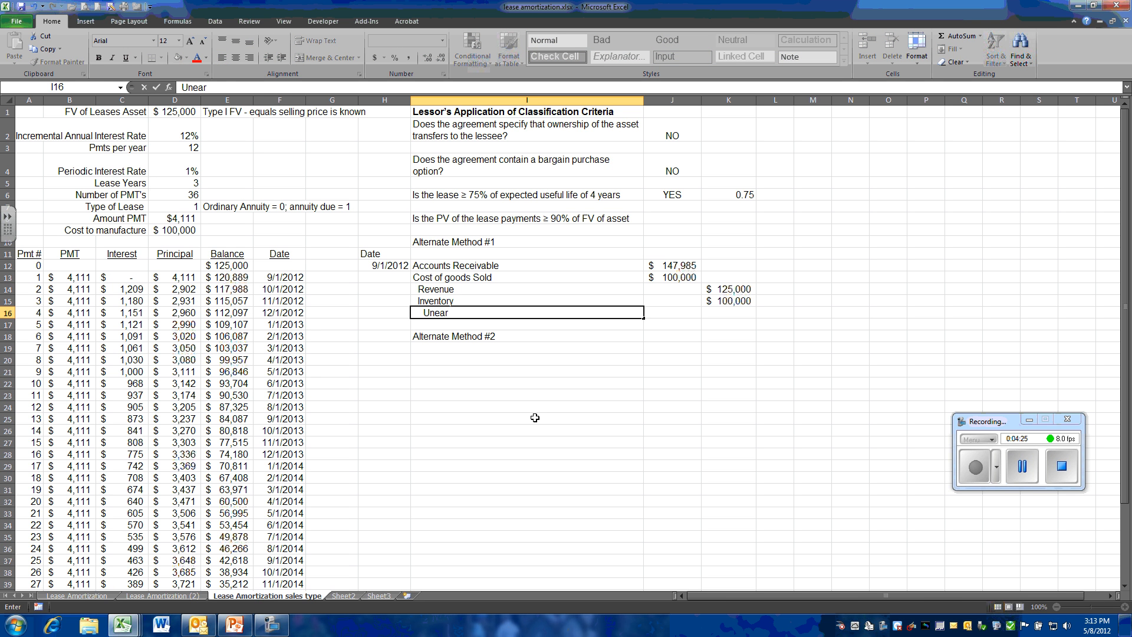
pyautogui.write('ned Interest Rev')
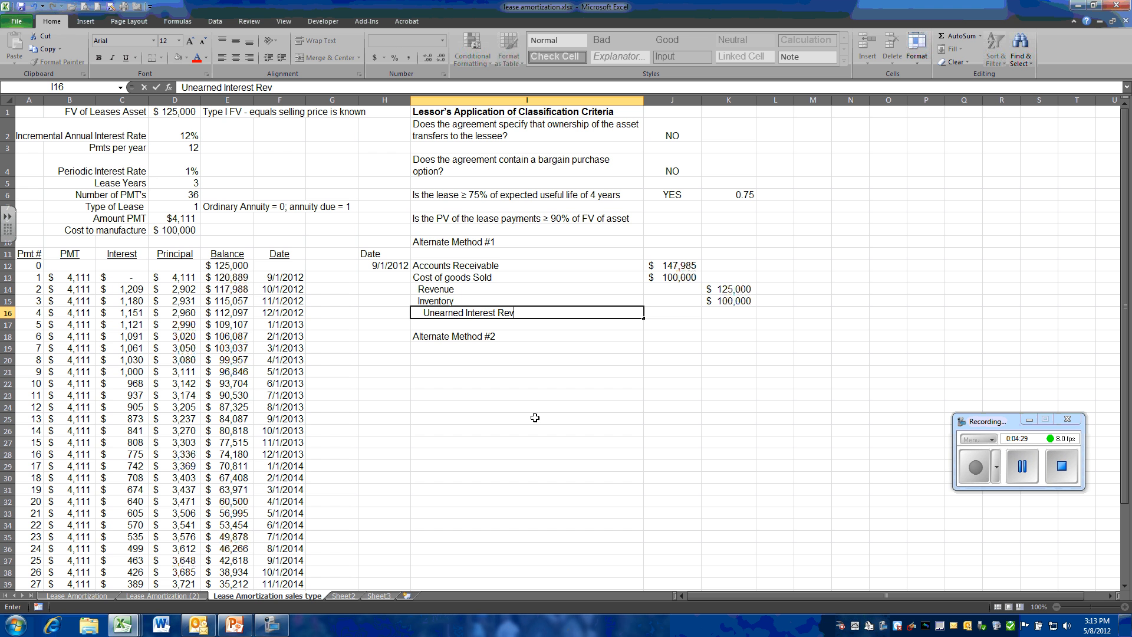
pyautogui.write('enue')
# Total the amortization schedule's Interest column in C49 with =SUM(C13:C48).
pyautogui.moveTo(1126, 236); pyautogui.dragTo(1126, 315)
pyautogui.click(133, 583)
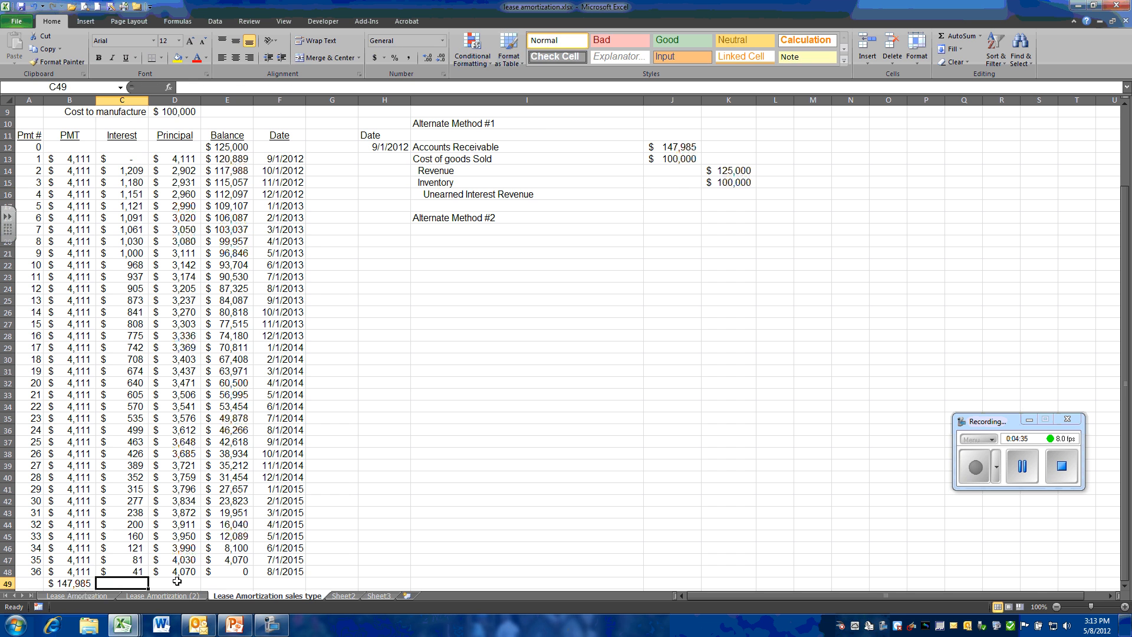
pyautogui.click(943, 36)
pyautogui.click(943, 36)
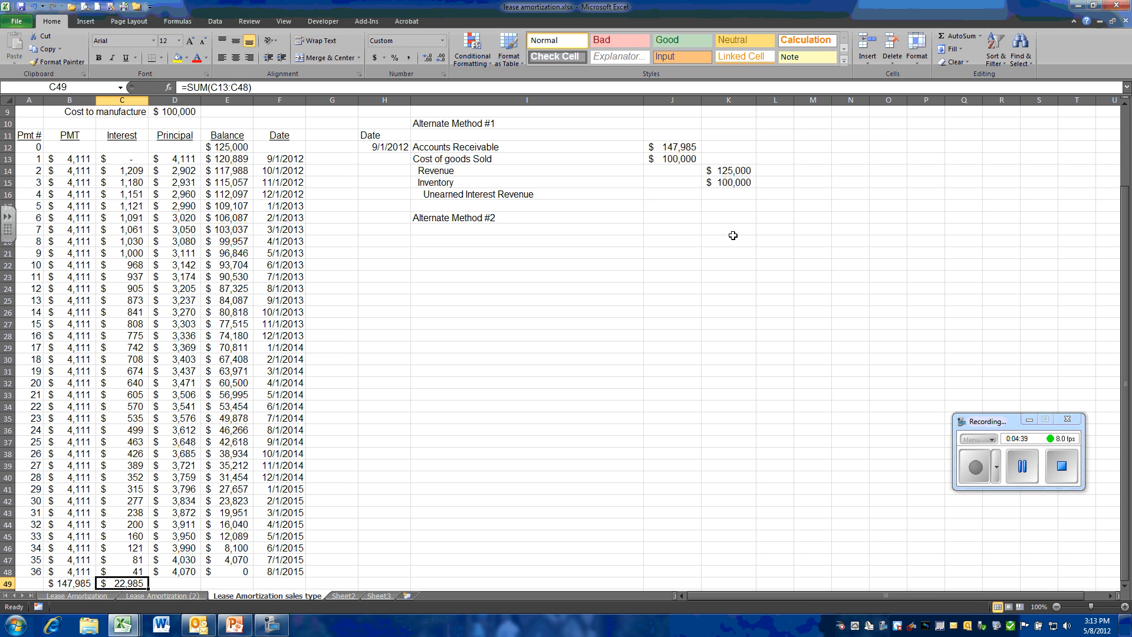
# Enter 22,985 in K16 as the Unearned Interest Revenue credit.
pyautogui.click(714, 194)
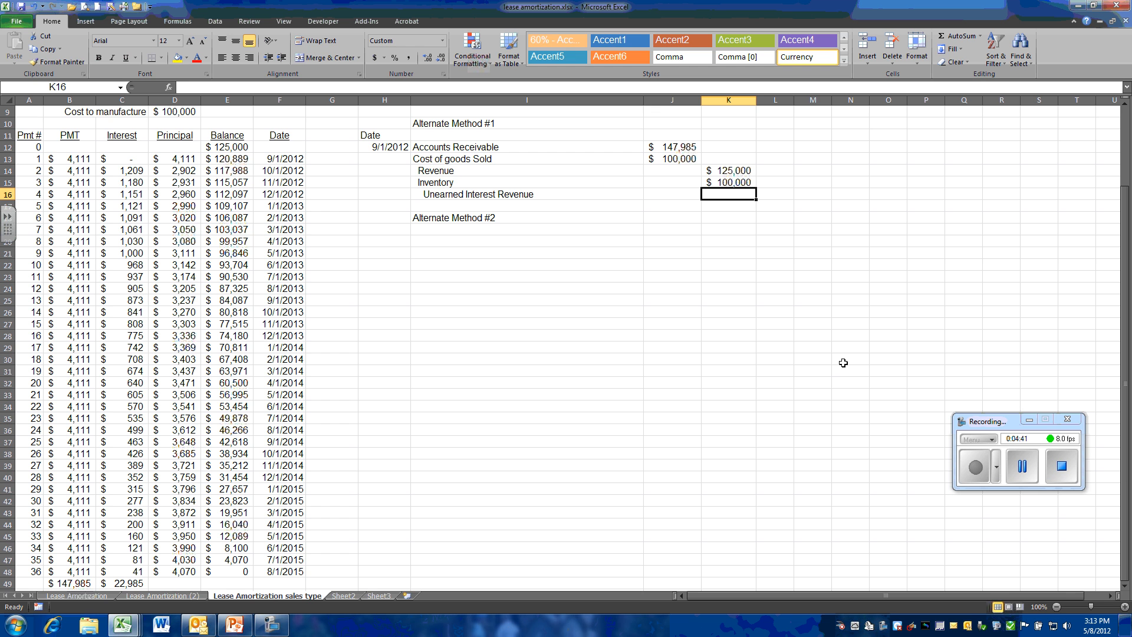
pyautogui.write('22')
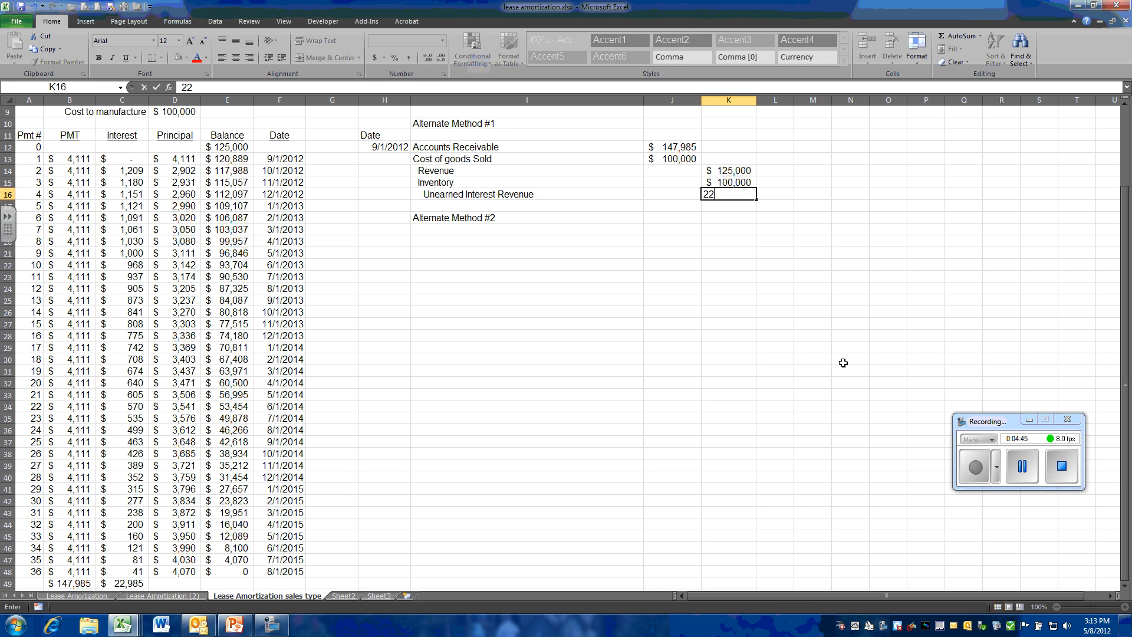
pyautogui.write(',985')
pyautogui.press('Return')
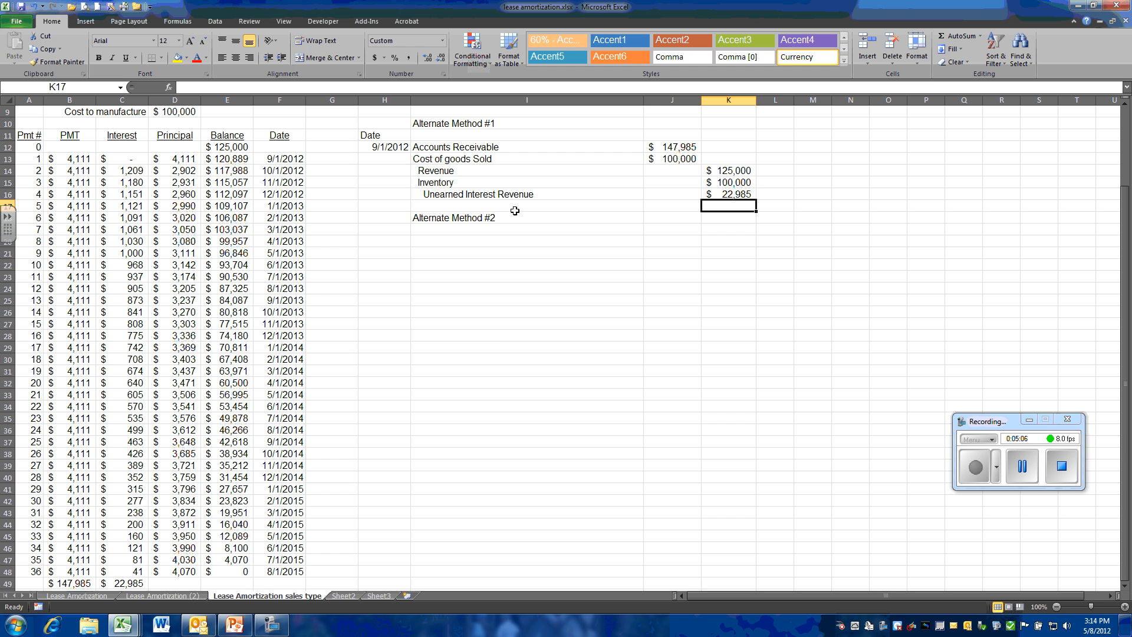
# Copy the four account names in I12:I15, Accounts Receivable through Inventory, to I19 under the Alternate Method #2 heading.
pyautogui.moveTo(449, 153); pyautogui.dragTo(449, 181)
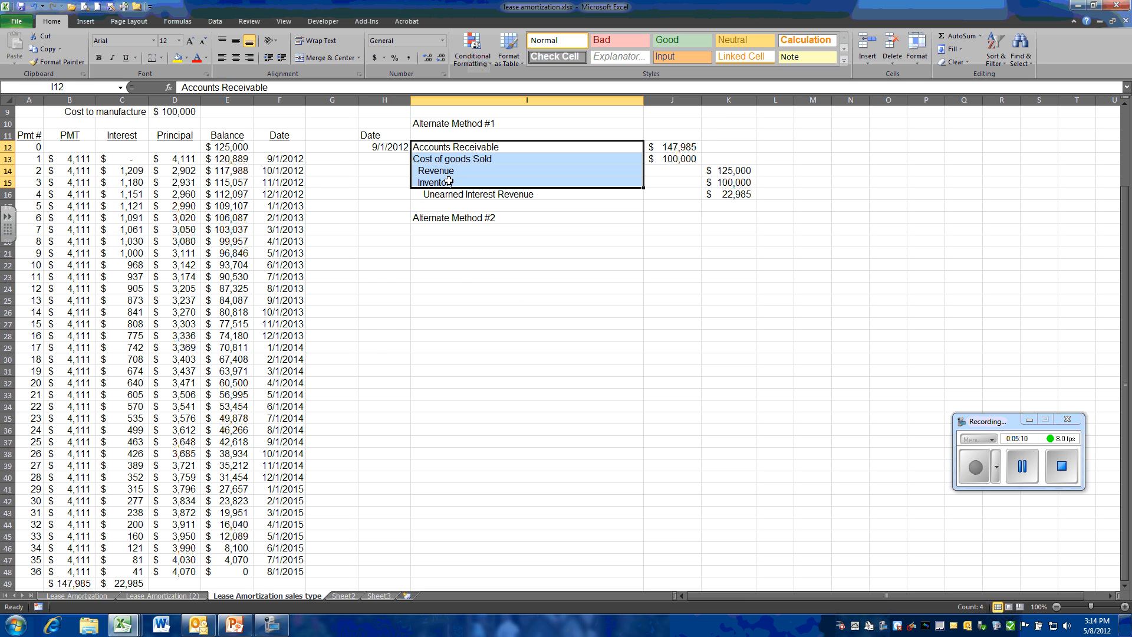
pyautogui.rightClick(449, 180)
pyautogui.click(390, 195)
pyautogui.click(424, 227)
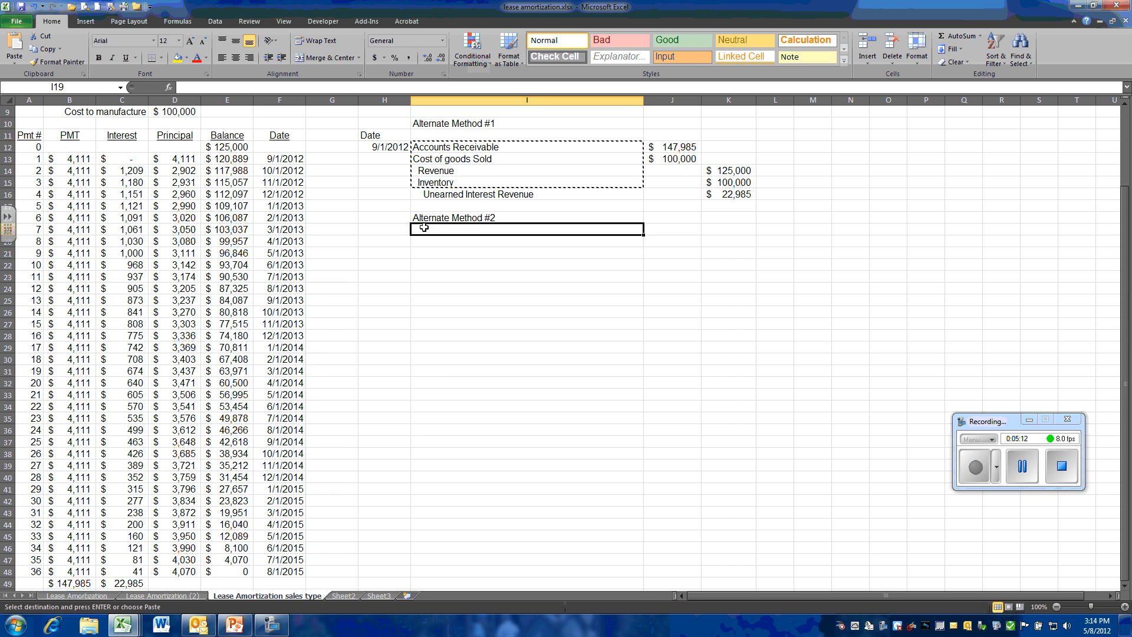
pyautogui.rightClick(423, 228)
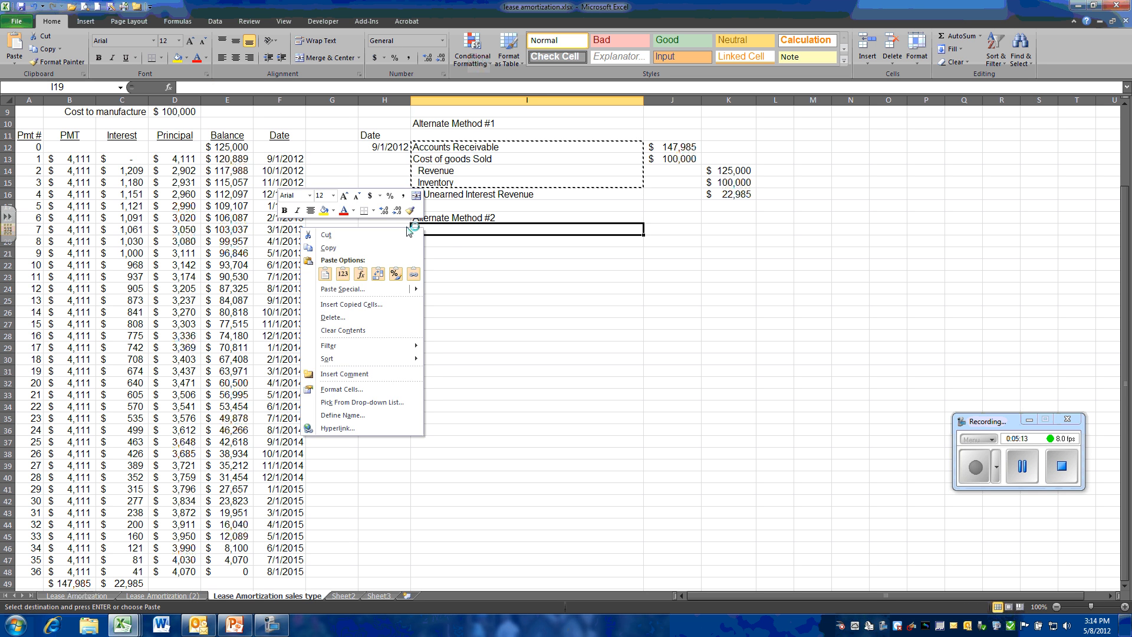
pyautogui.click(324, 274)
pyautogui.click(325, 275)
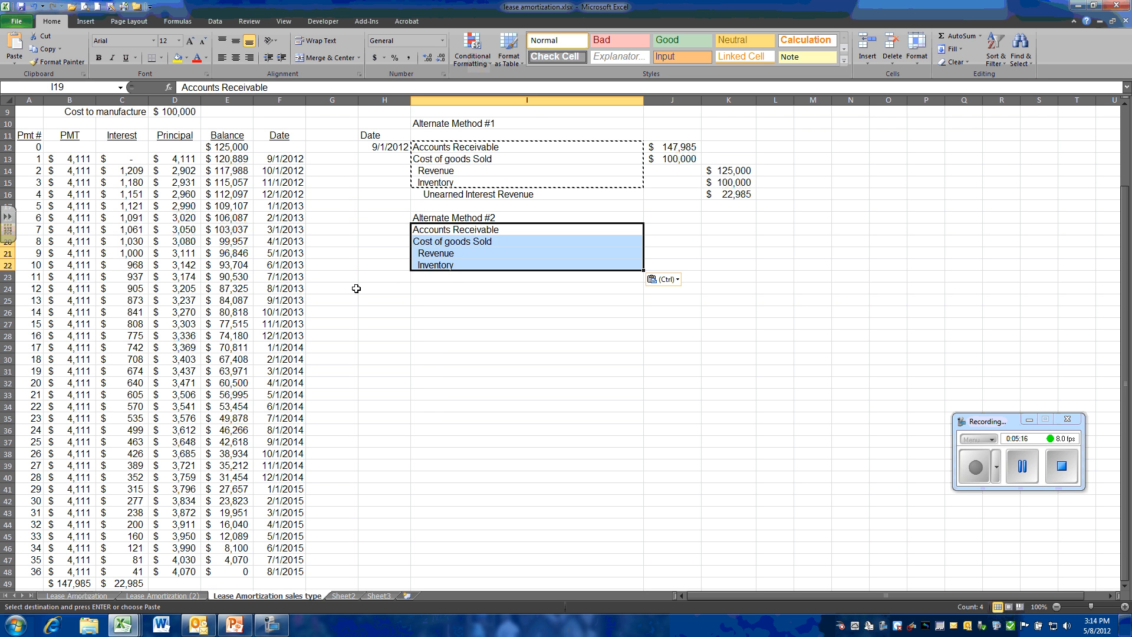
pyautogui.click(518, 334)
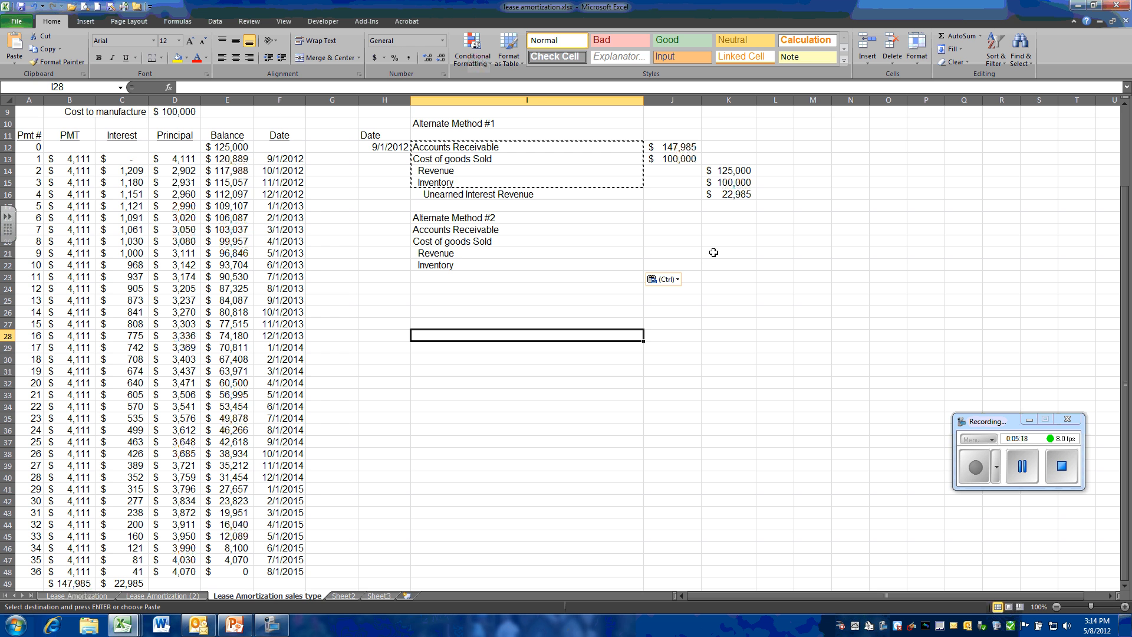
# Enter 125,000 in K21 as the Revenue credit for Alternate Method #2.
pyautogui.click(673, 230)
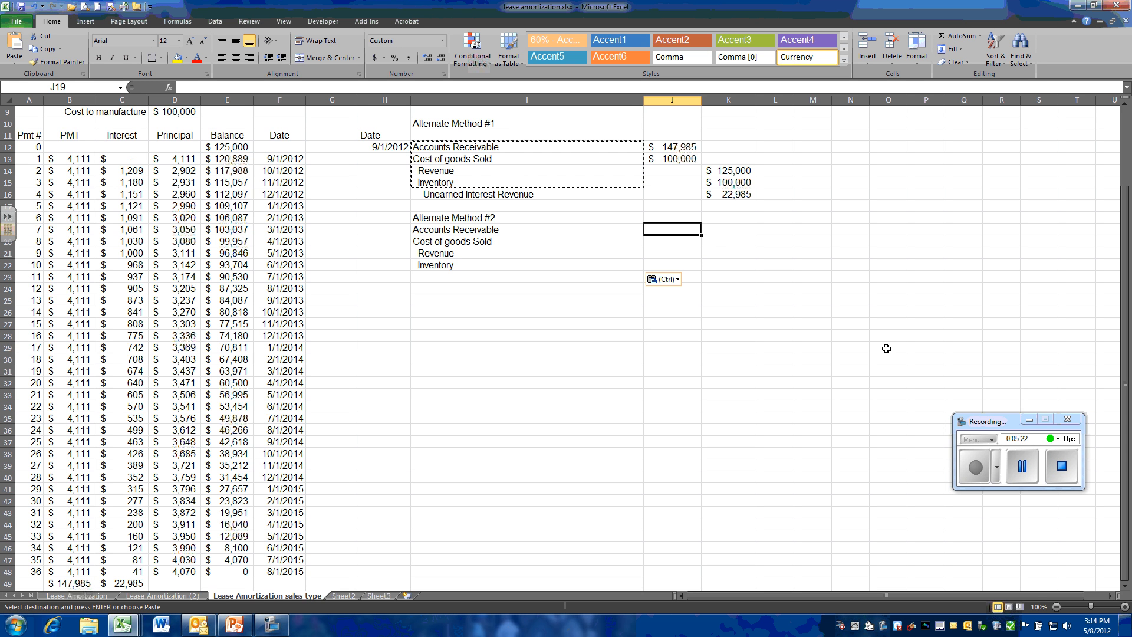
pyautogui.press('Down')
pyautogui.press('Down')
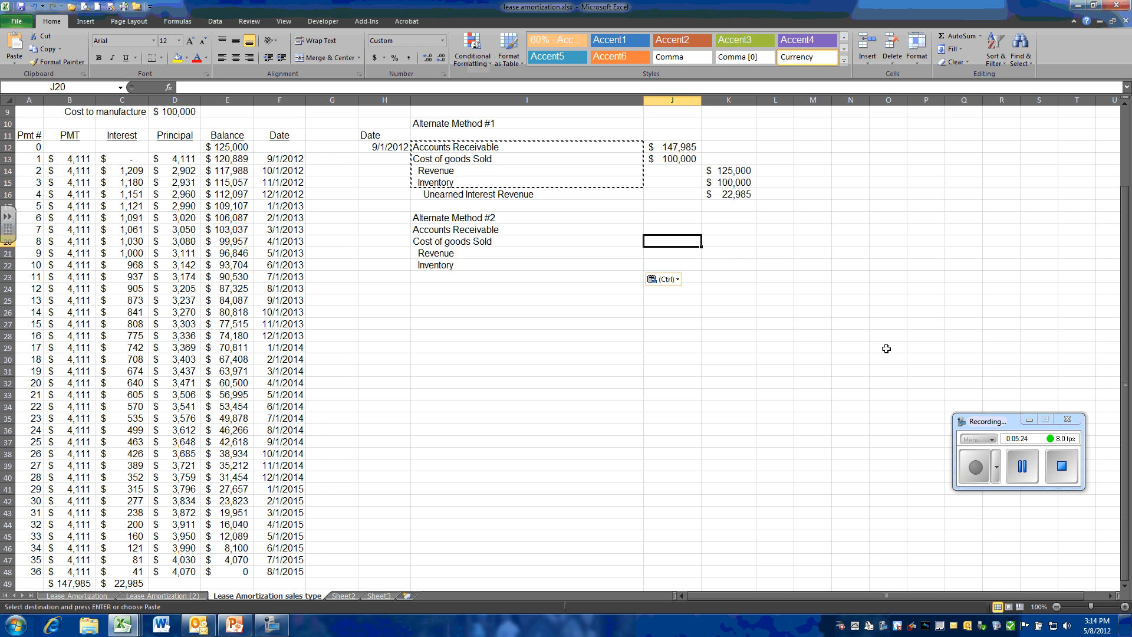
pyautogui.press('Right')
pyautogui.write('125')
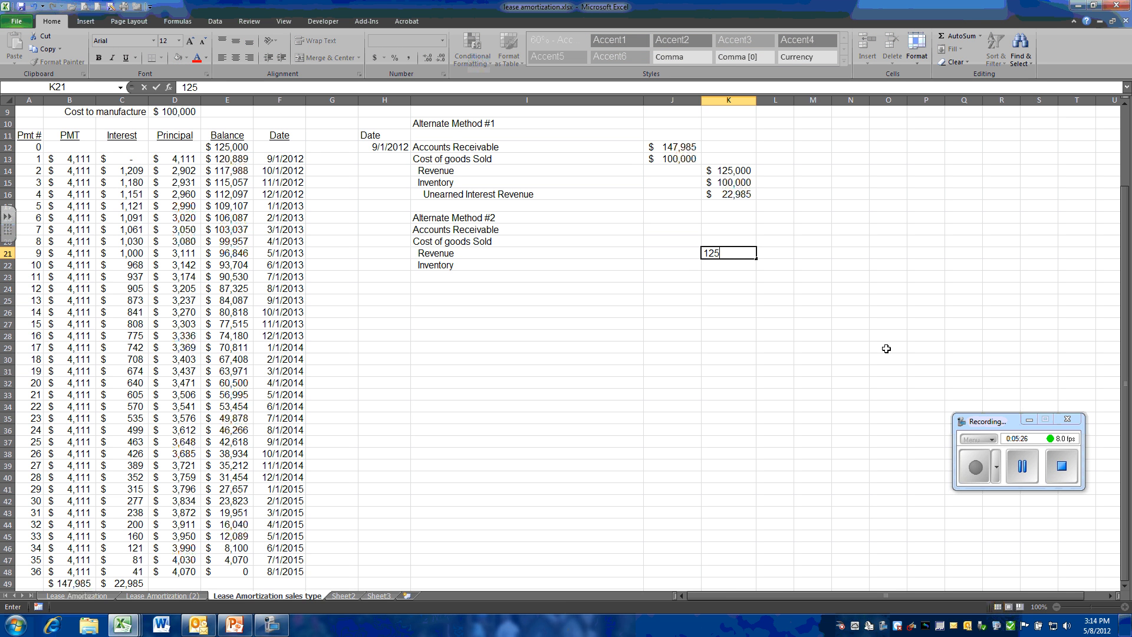
pyautogui.write(',00000')
pyautogui.press('Up')
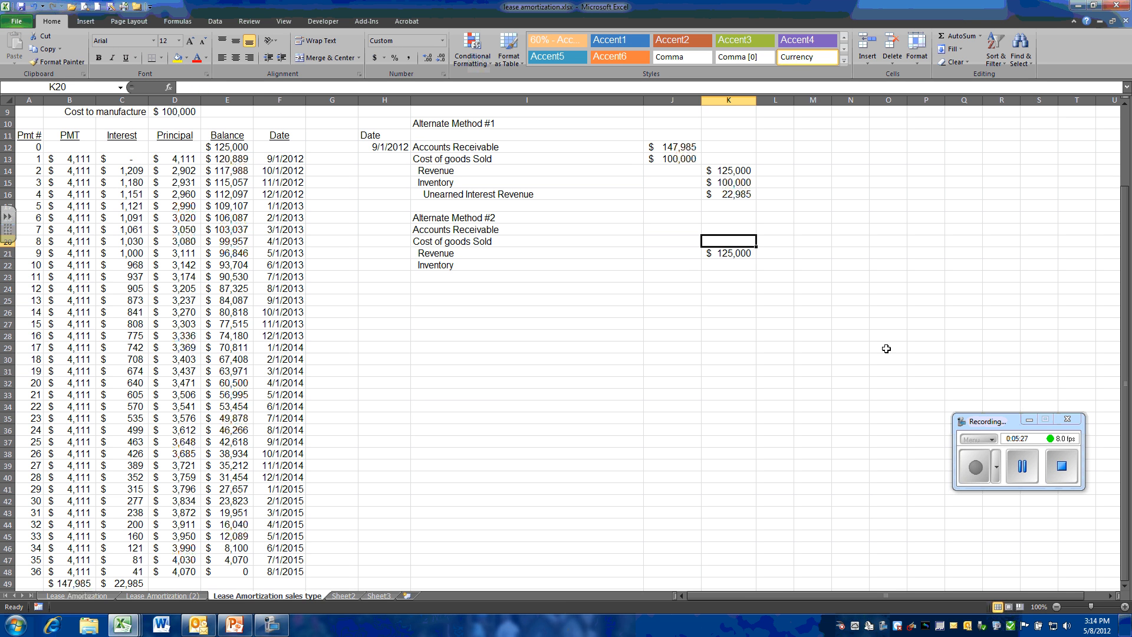
# Link the Alternate Method #2 Accounts Receivable debit in J19 to the Revenue credit in K21.
pyautogui.press('Up')
pyautogui.press('Left')
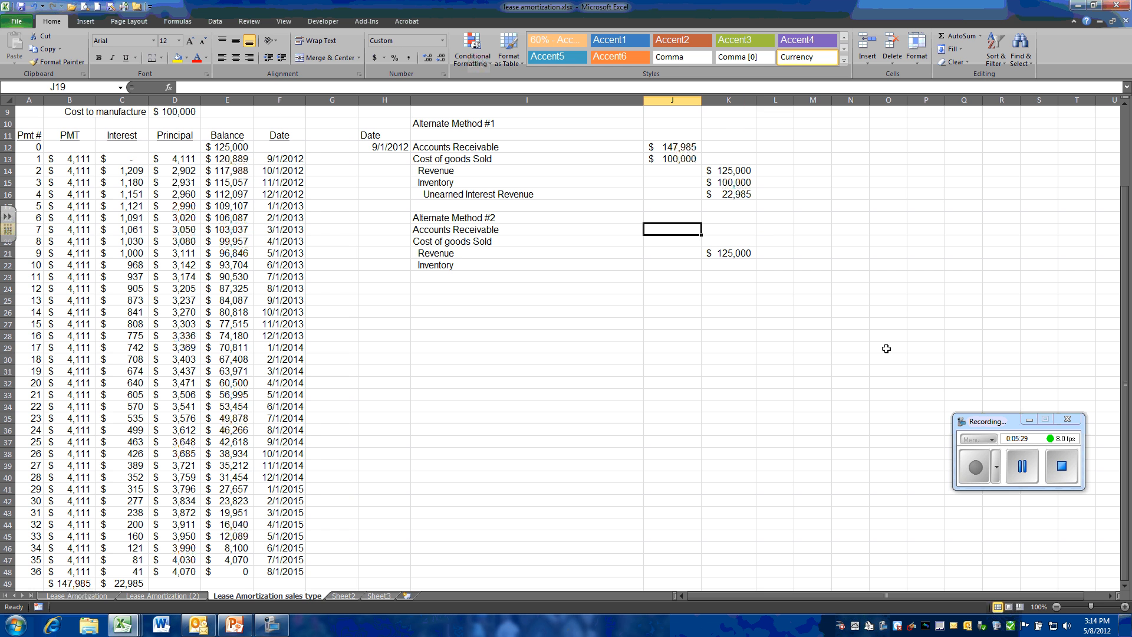
pyautogui.write('=')
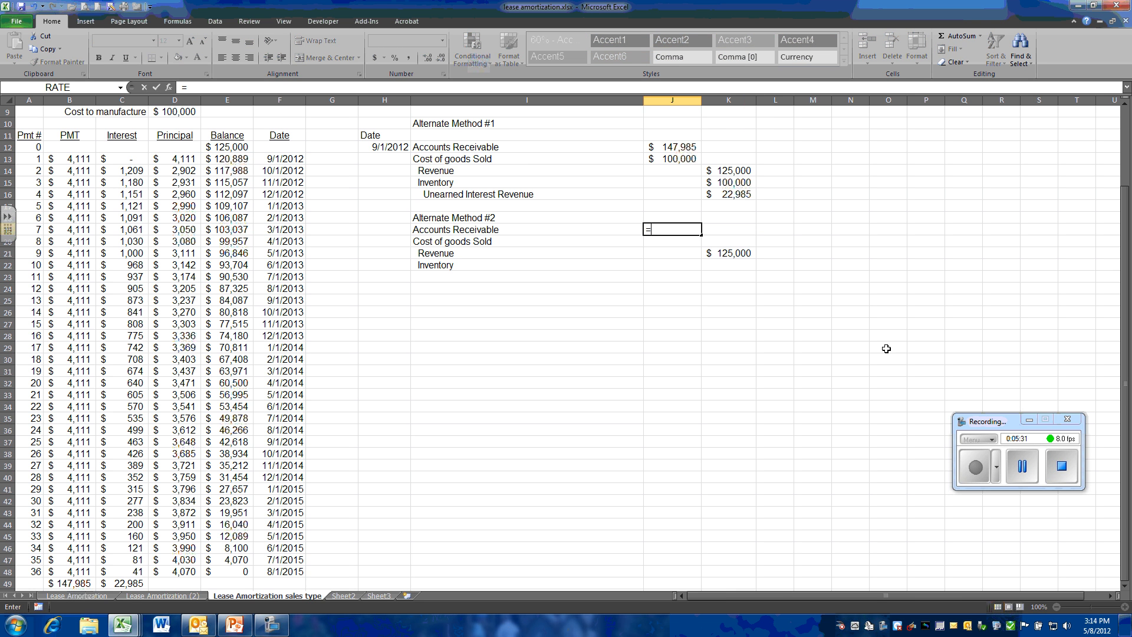
pyautogui.press('Down')
pyautogui.press('Down')
pyautogui.press('Right')
pyautogui.press('Return')
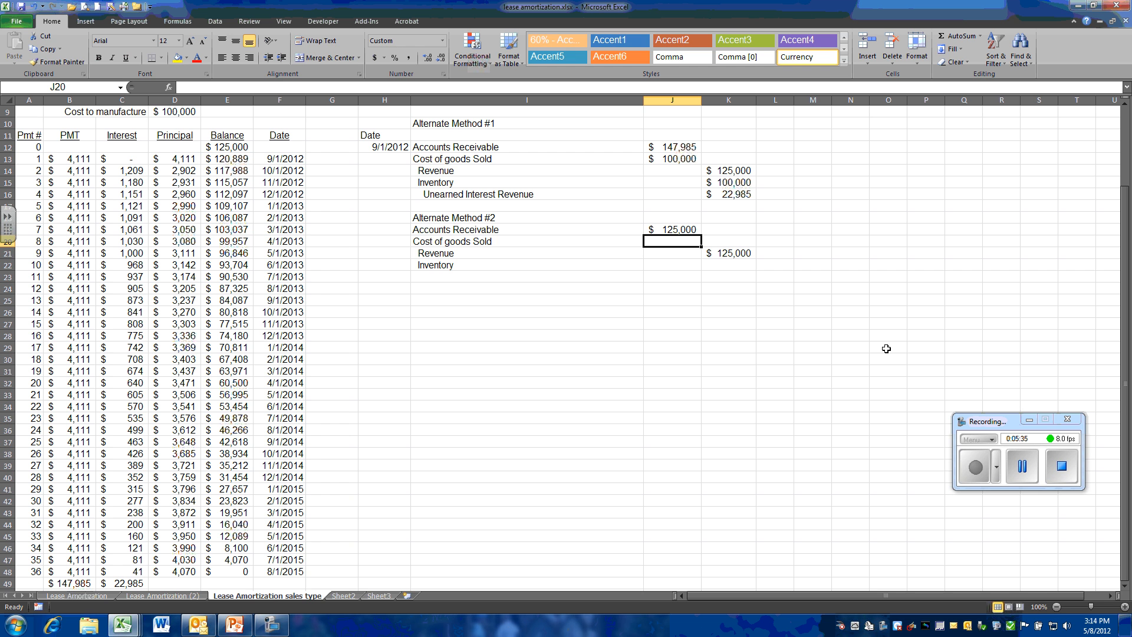
# Enter 100,000 as both the Cost of goods Sold debit in J20 and the Inventory credit in K22.
pyautogui.write('10')
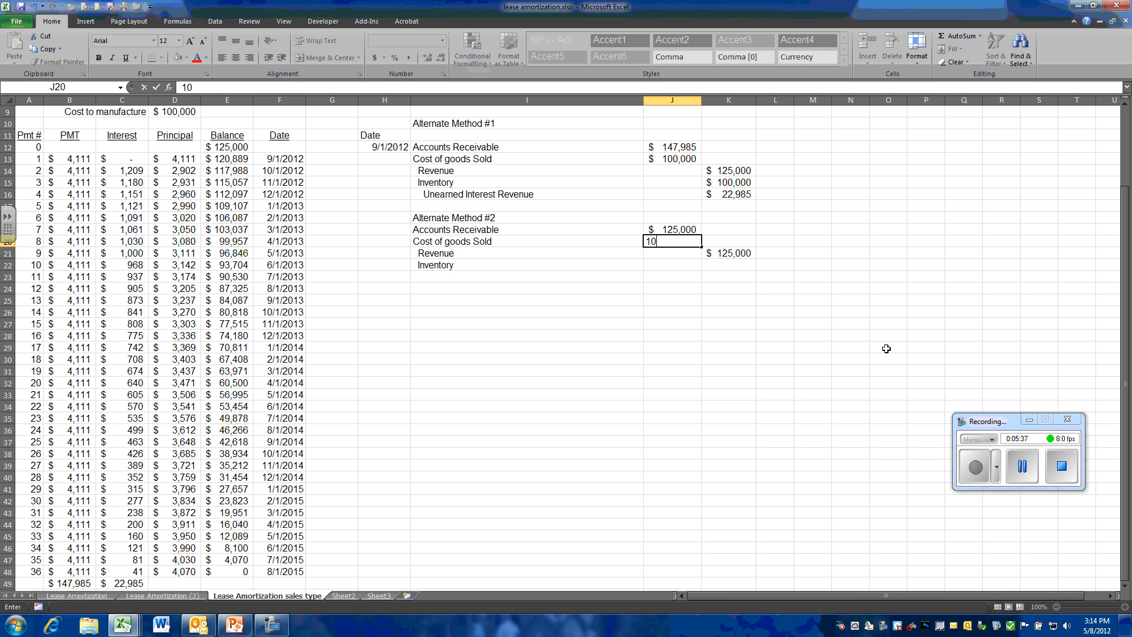
pyautogui.write('0,000')
pyautogui.press('Return')
pyautogui.press('Down')
pyautogui.press('Right')
pyautogui.write('10000')
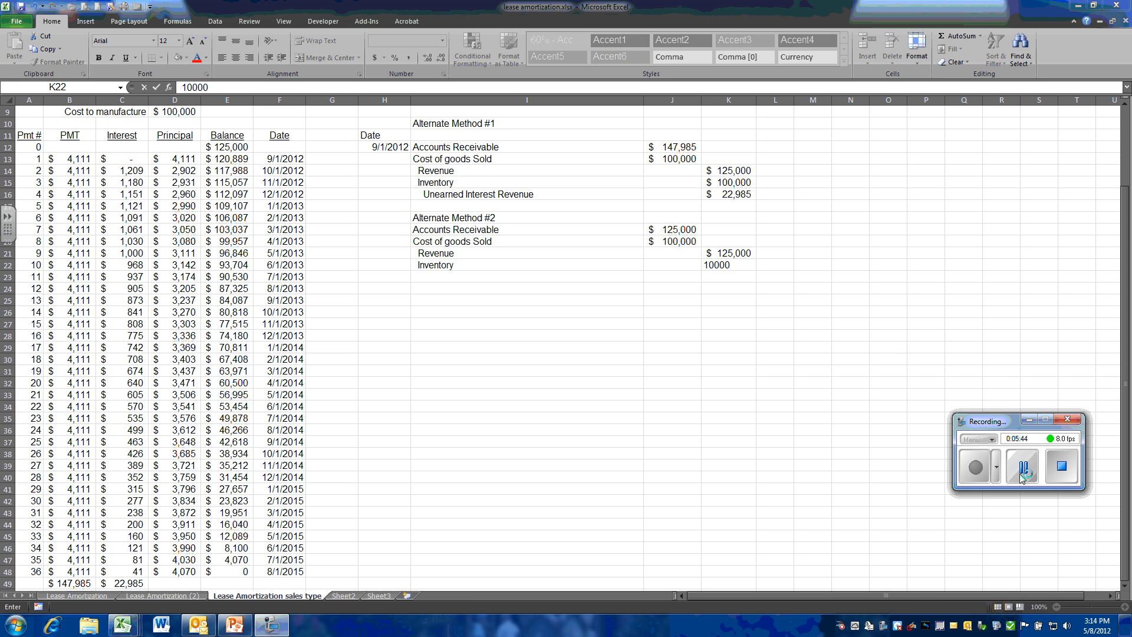
pyautogui.write('0')
pyautogui.hotkey('ctrl', 'Return')
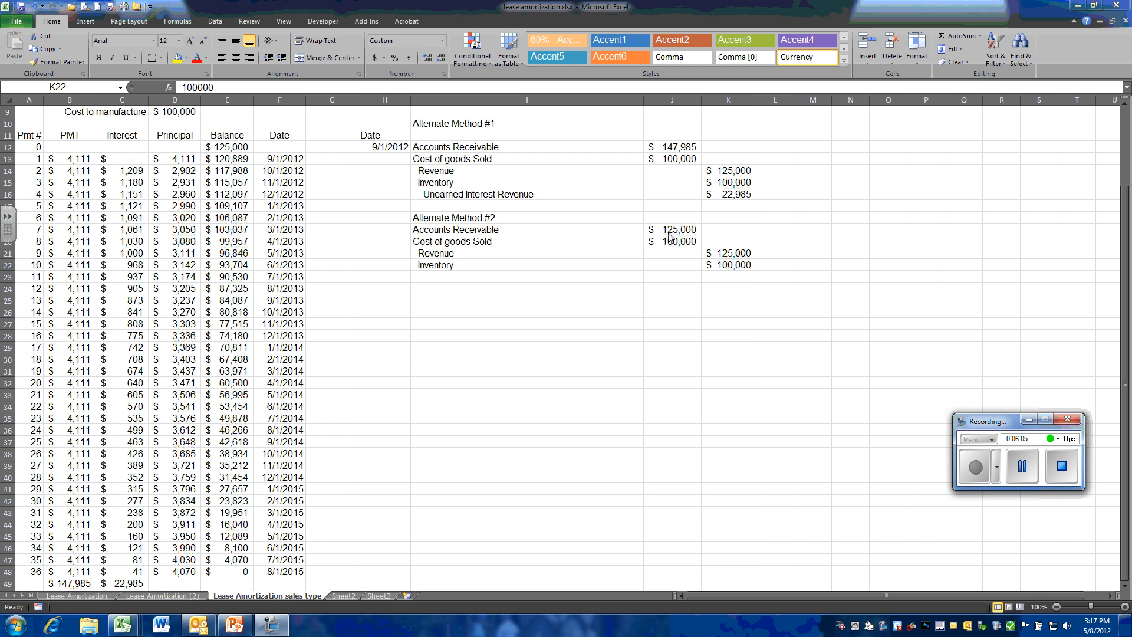
# Copy the Alternate Method #1 heading from I10 to I24, below the Alternate Method #2 inception entry.
pyautogui.click(405, 290)
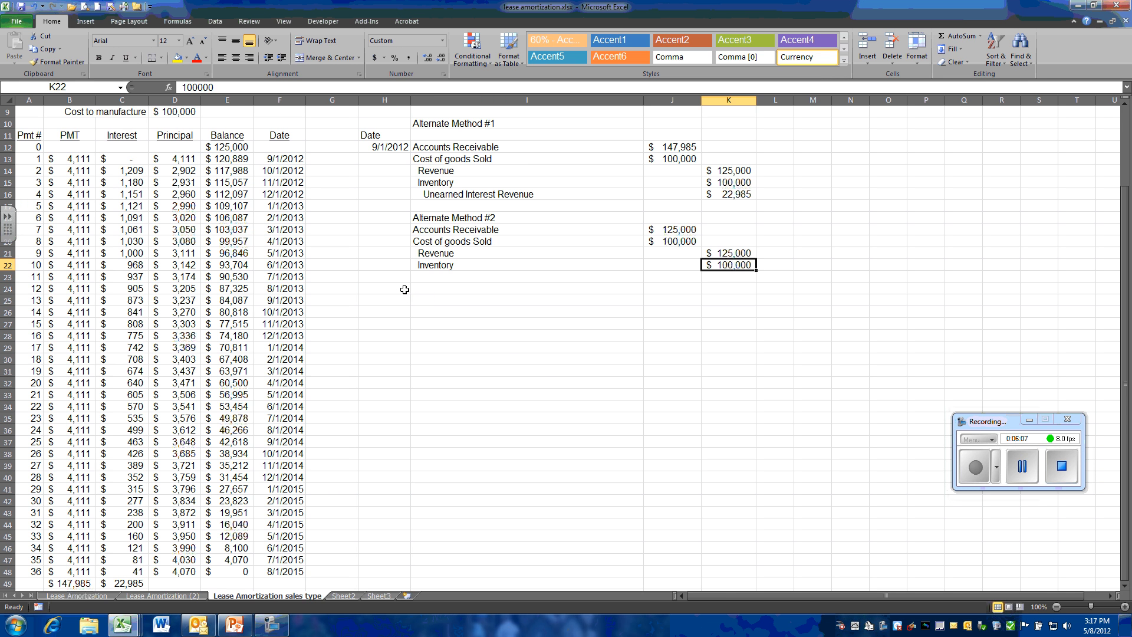
pyautogui.click(404, 289)
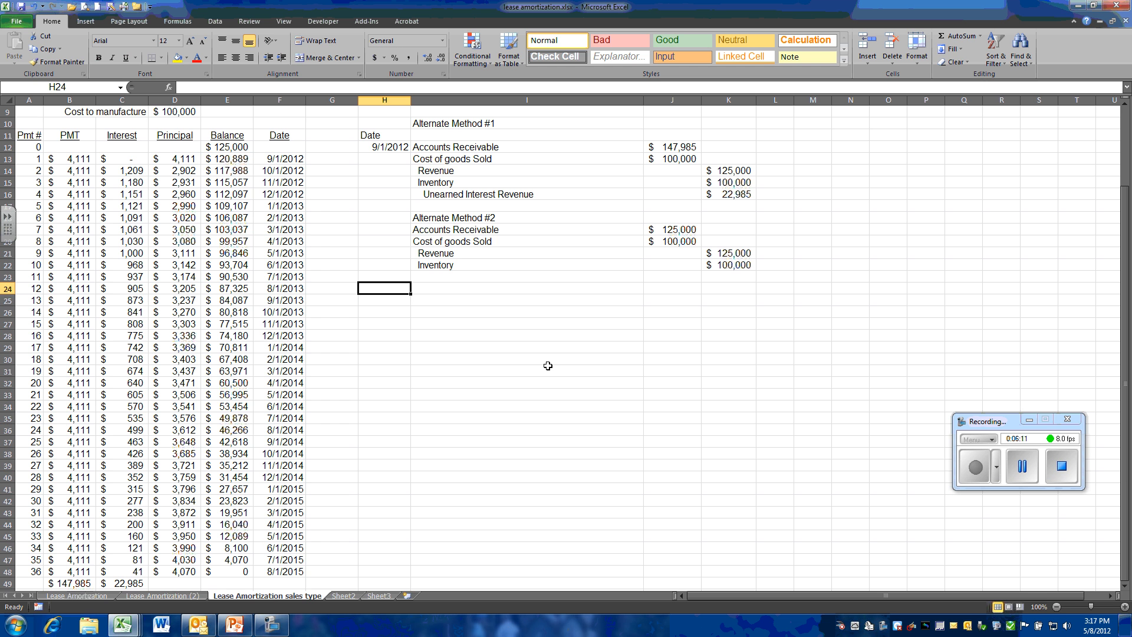
pyautogui.press('Down')
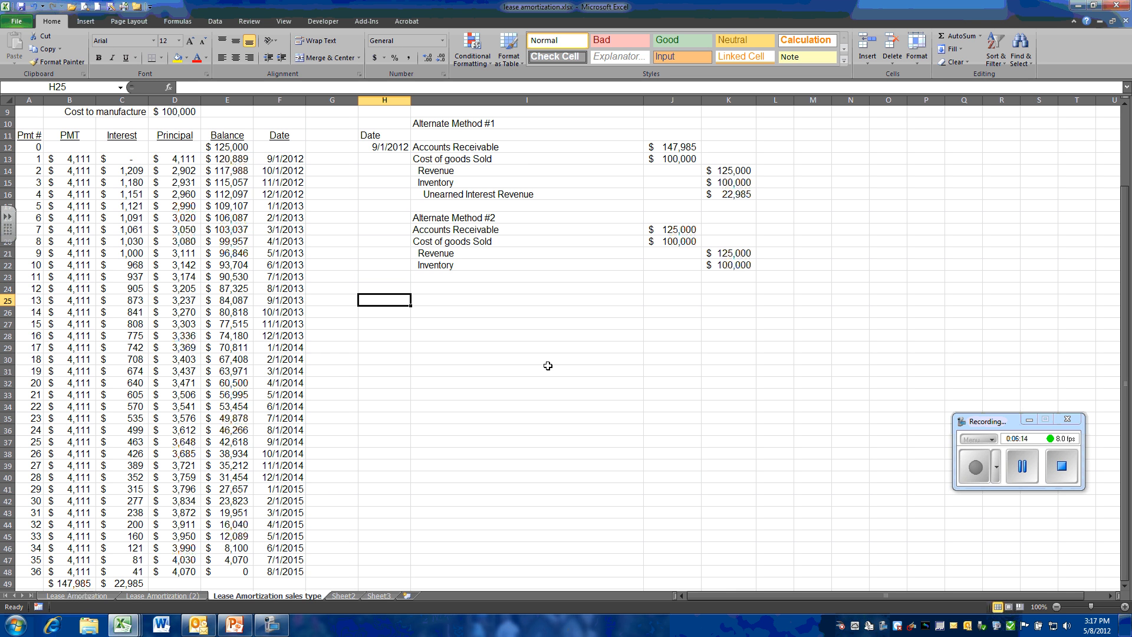
pyautogui.click(447, 125)
pyautogui.rightClick(445, 126)
pyautogui.click(412, 145)
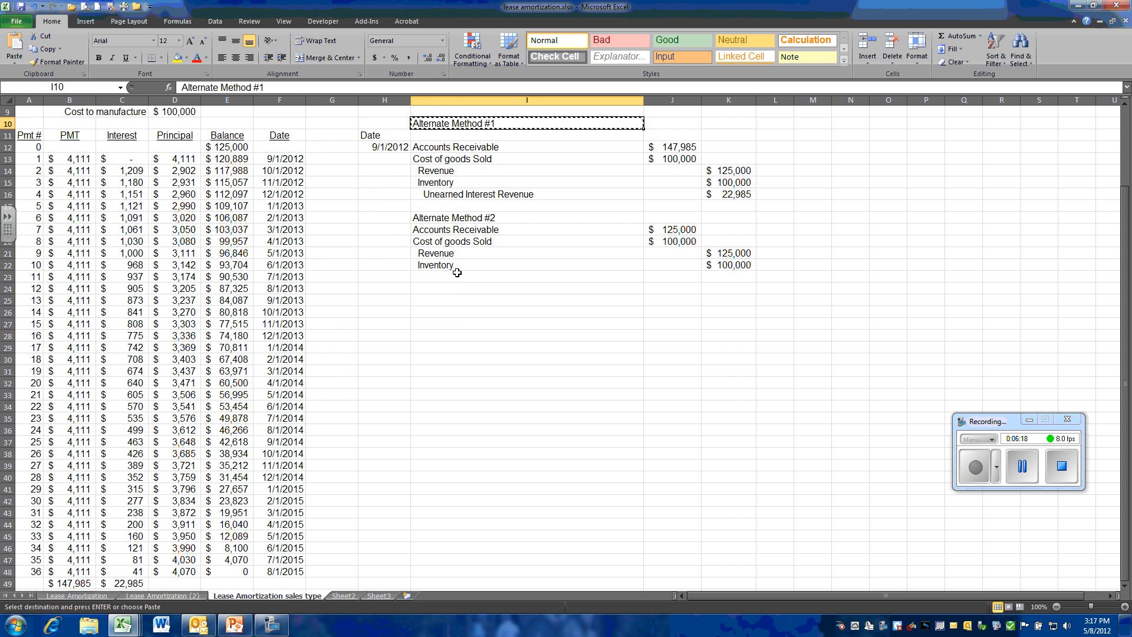
pyautogui.click(435, 290)
pyautogui.rightClick(435, 290)
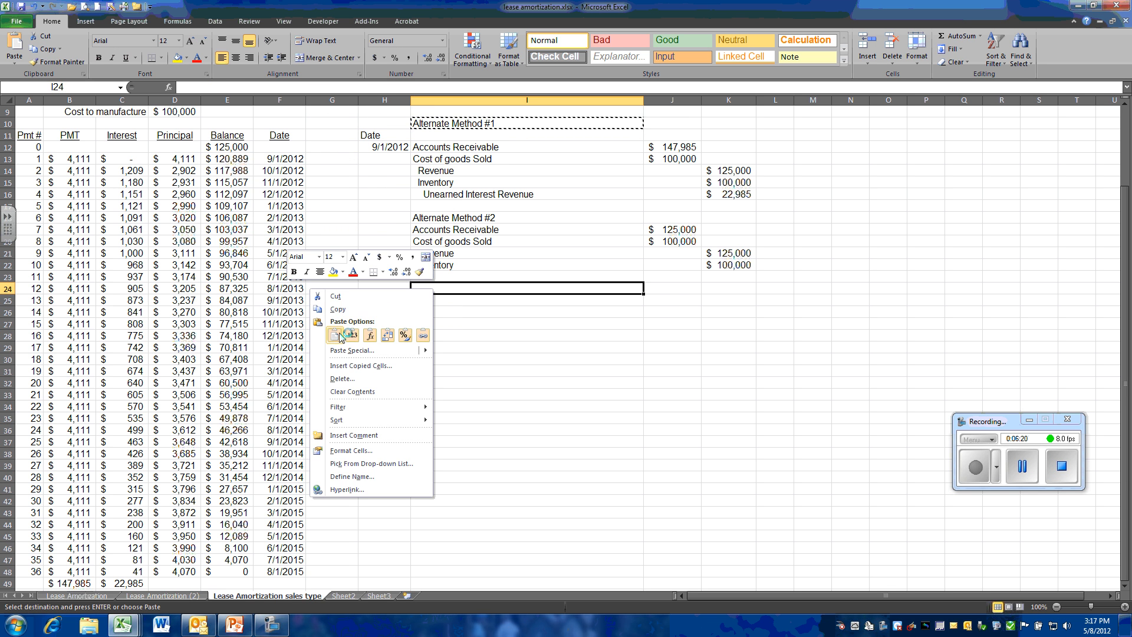
pyautogui.click(335, 336)
# Enter Cash in I25 under the new Alternate Method #1 heading, with a debit of 4,111 in J25.
pyautogui.click(422, 302)
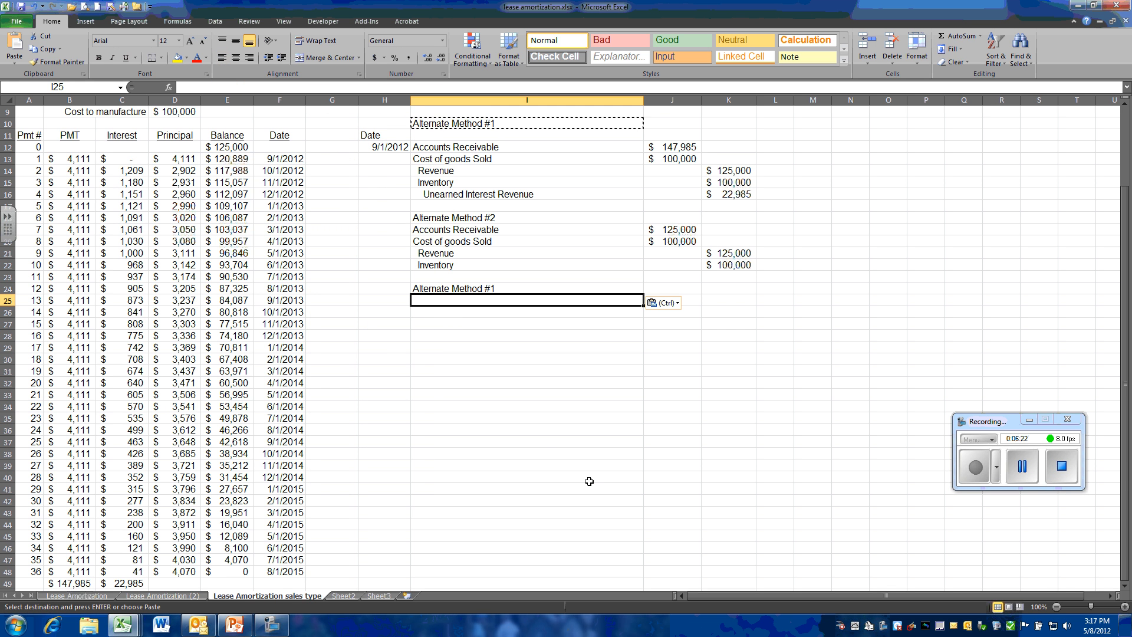
pyautogui.write('Cash')
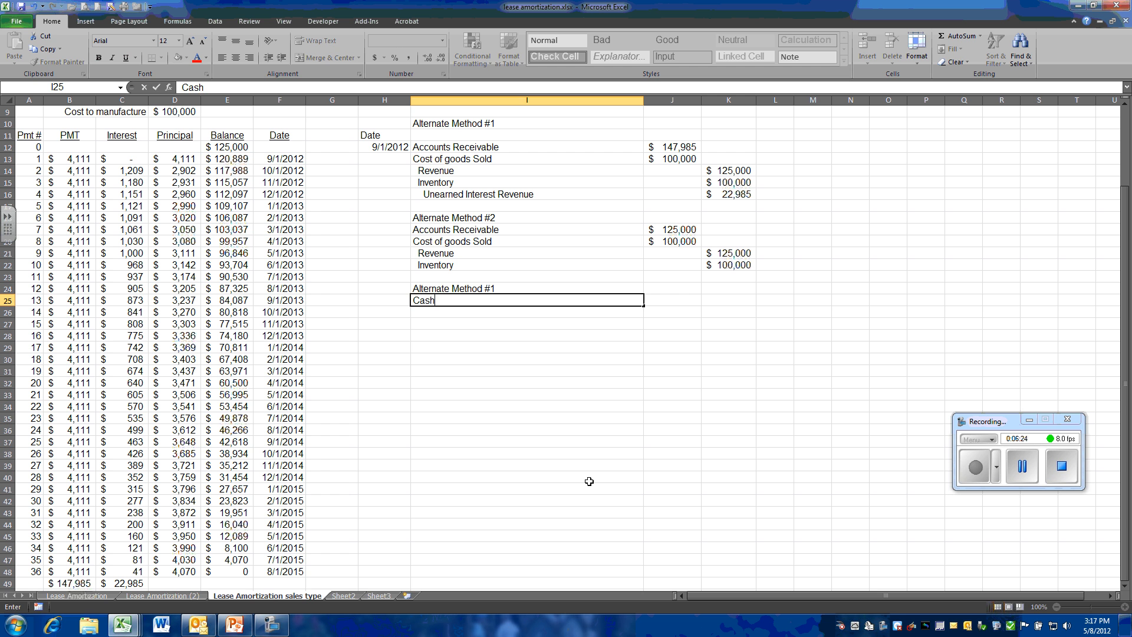
pyautogui.press('Tab')
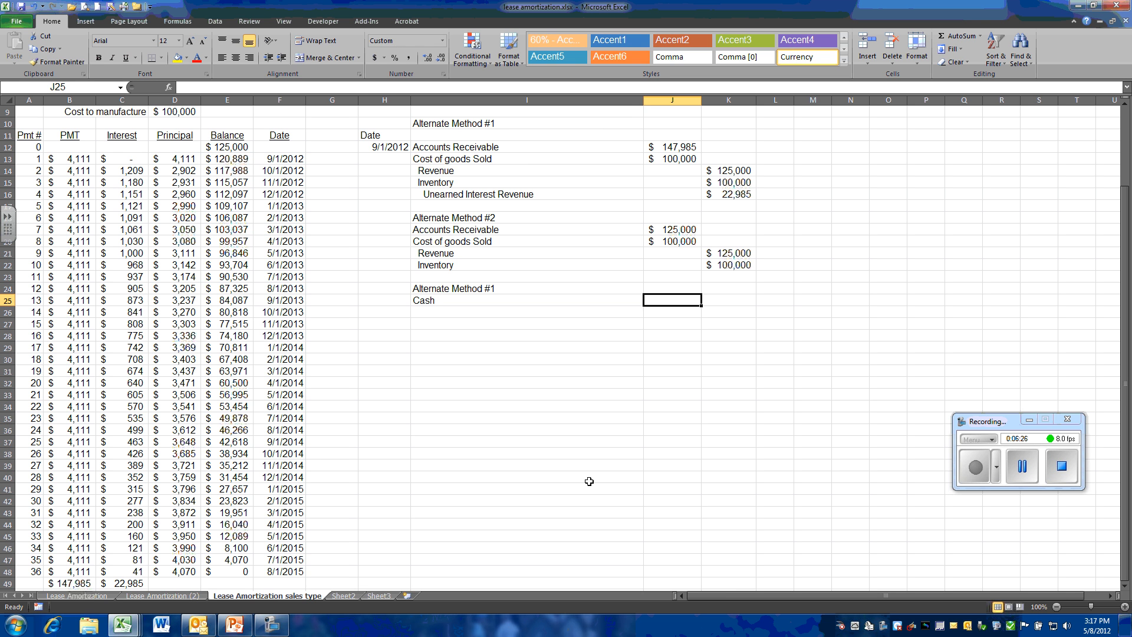
pyautogui.write('4111')
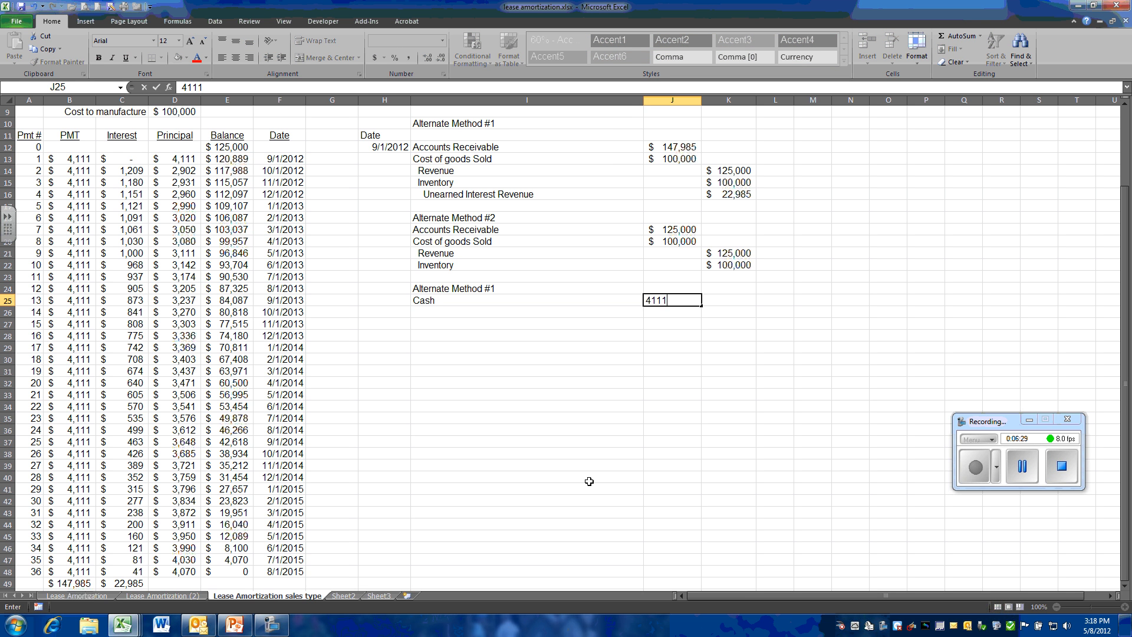
pyautogui.press('Return')
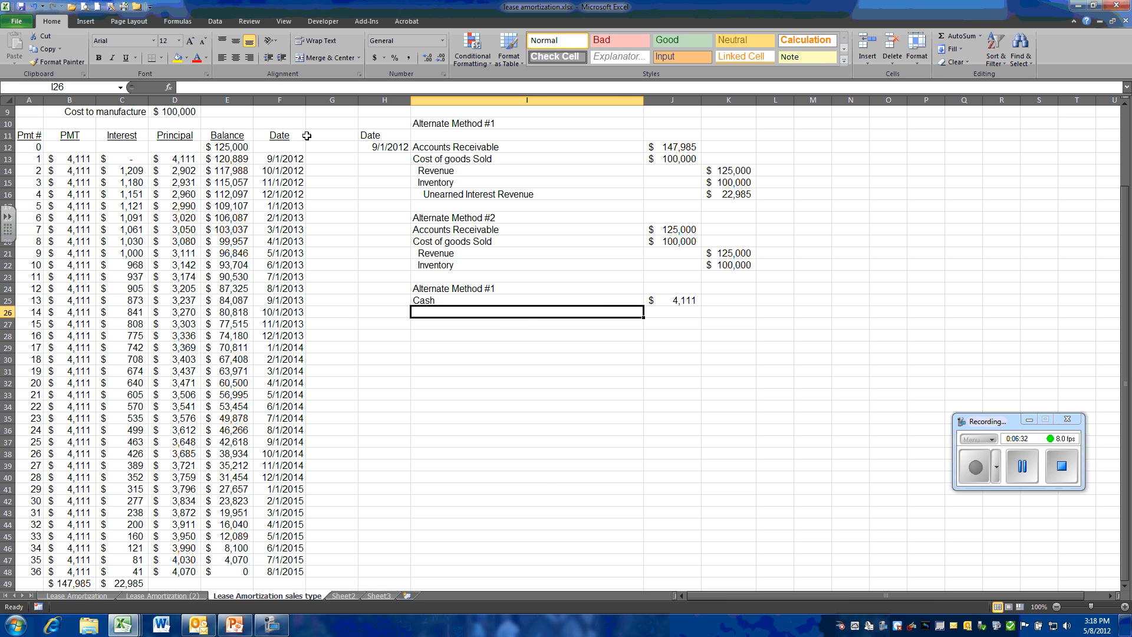
# Enter Accounts Receivable as an indented credit account in I26, directly below Cash.
pyautogui.click(282, 58)
pyautogui.click(725, 309)
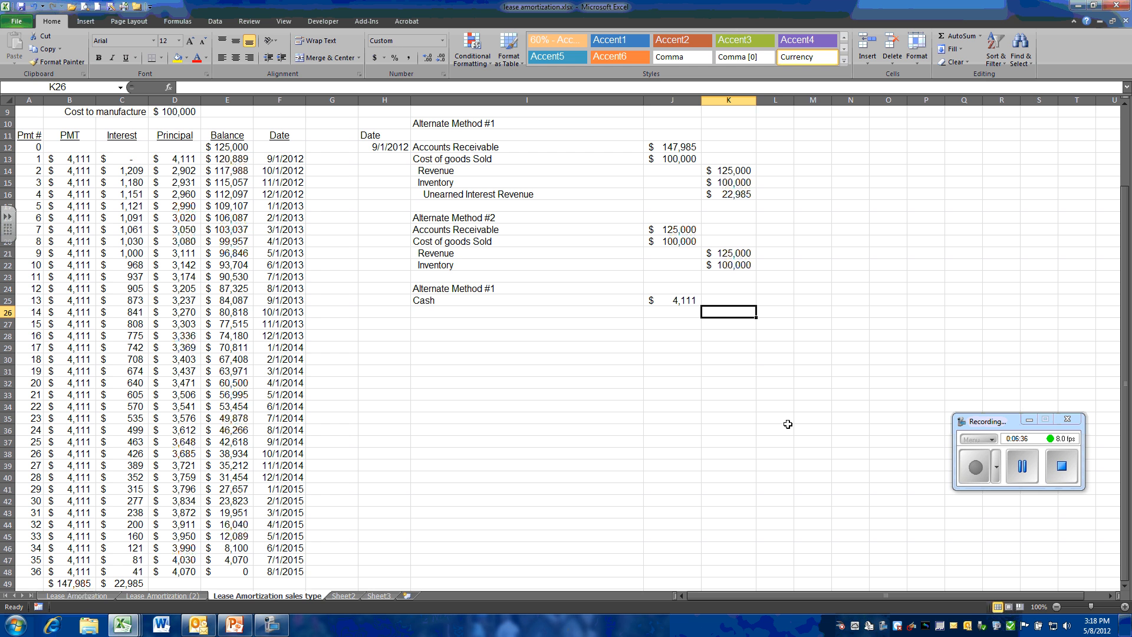
pyautogui.click(459, 313)
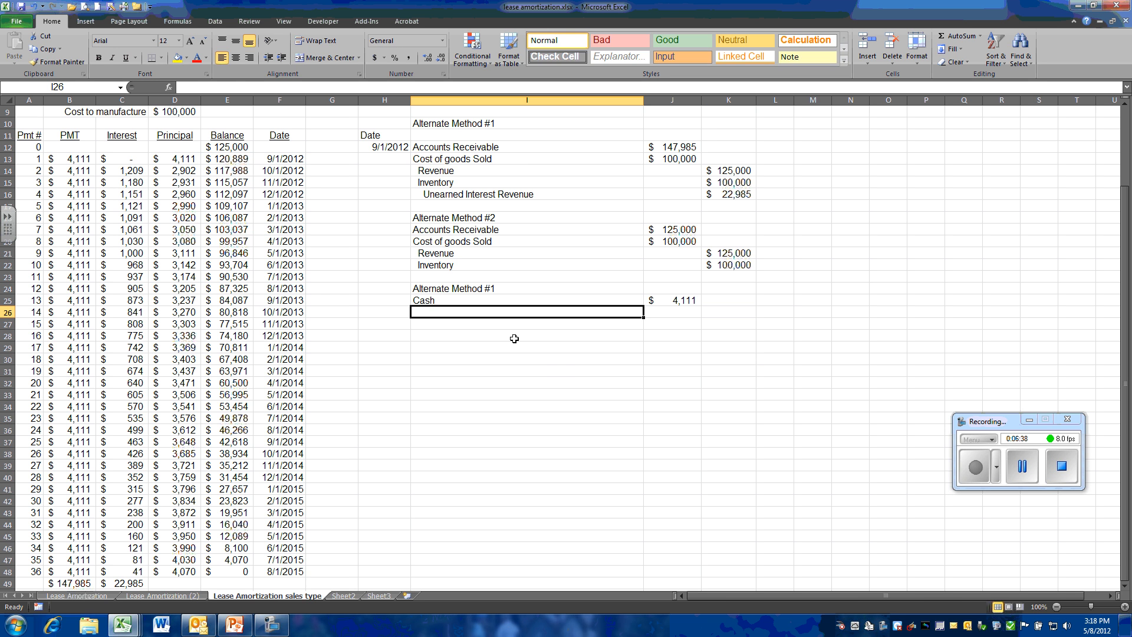
pyautogui.write('Accoun')
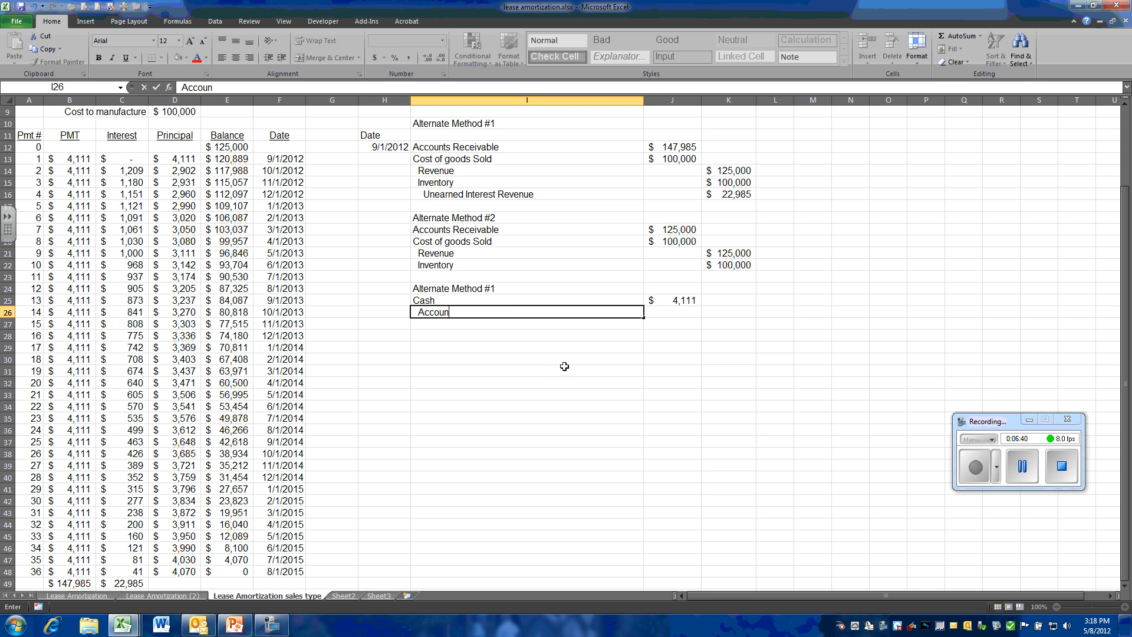
pyautogui.write('ts Receivable')
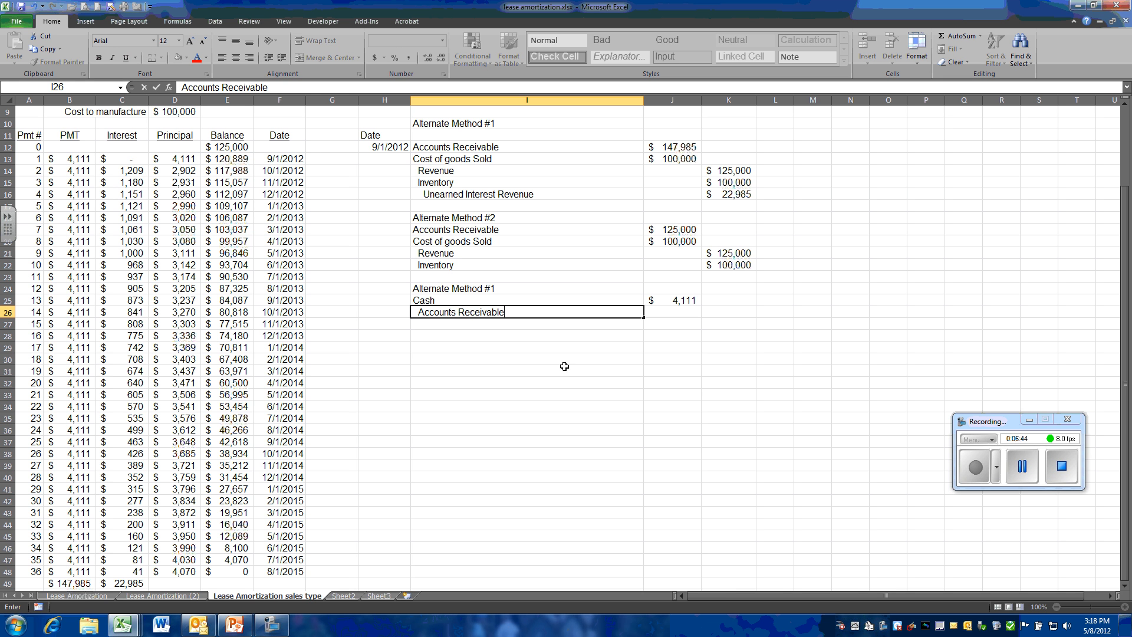
# Link the Accounts Receivable credit in K26 to the Cash debit in J25.
pyautogui.press('Tab')
pyautogui.press('Tab')
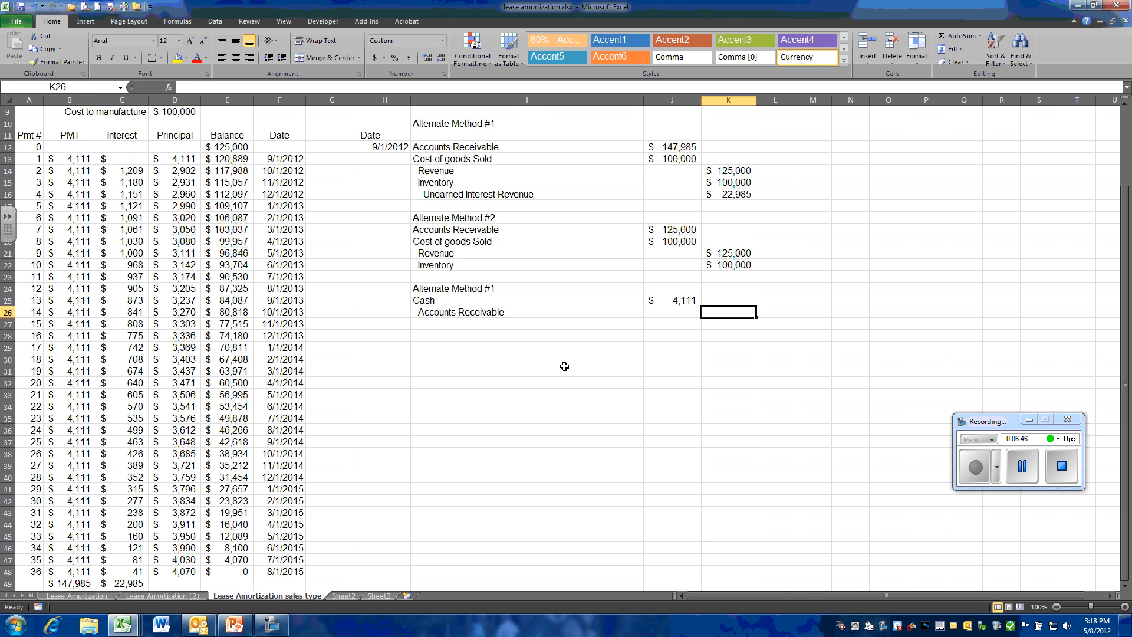
pyautogui.write('+')
pyautogui.press('Left')
pyautogui.press('Return')
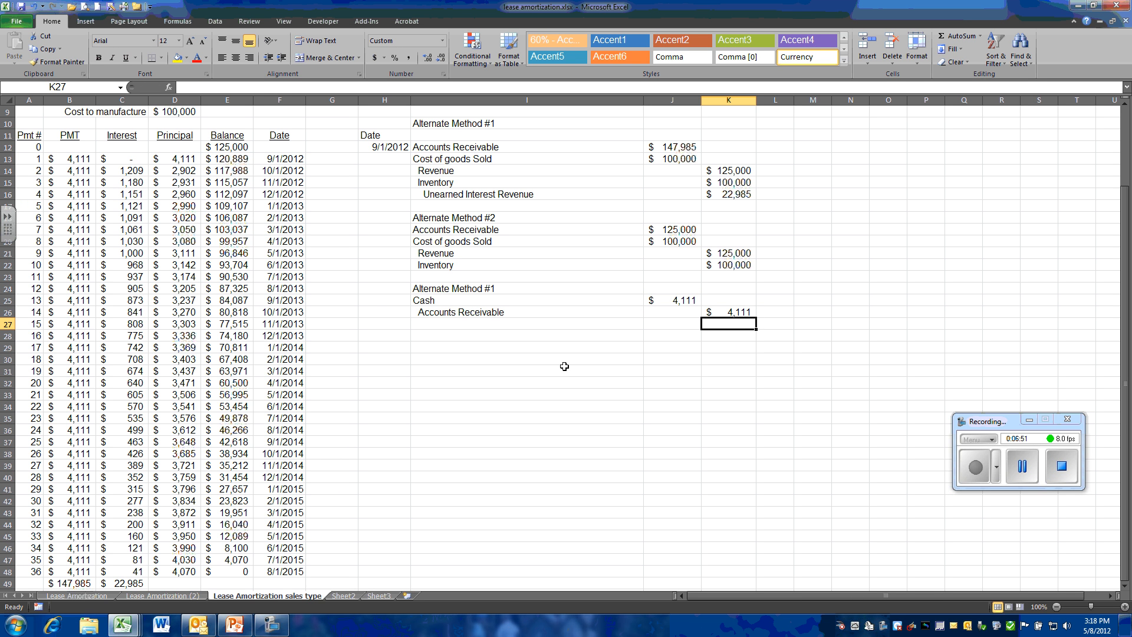
# Date the Cash receipt entry 10/1/2012 in H25.
pyautogui.click(377, 302)
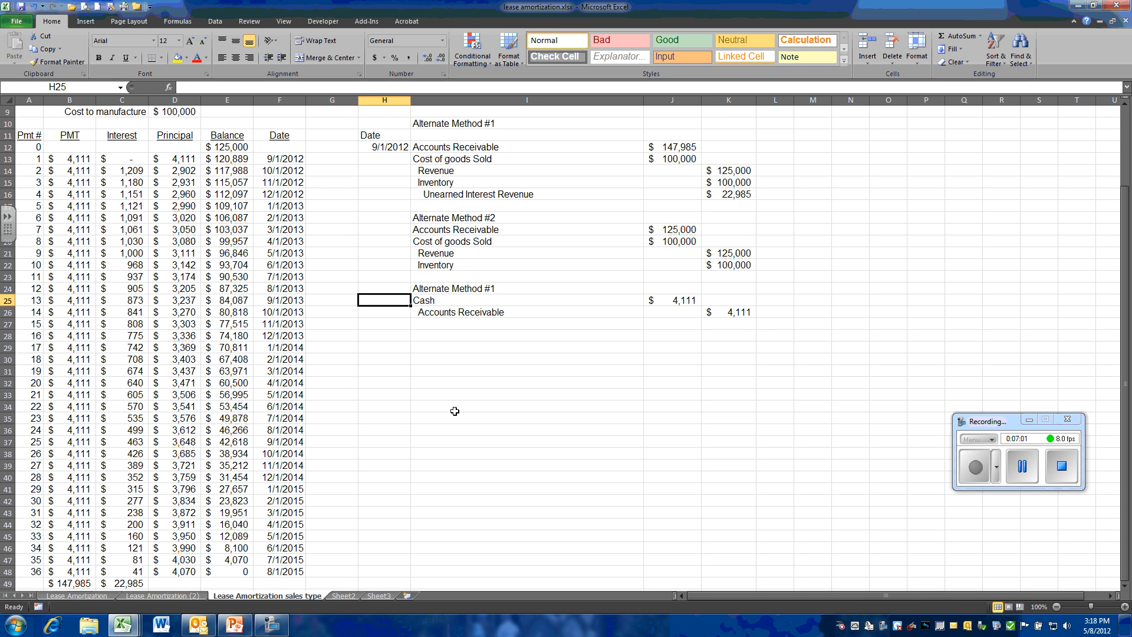
pyautogui.write('10/1/')
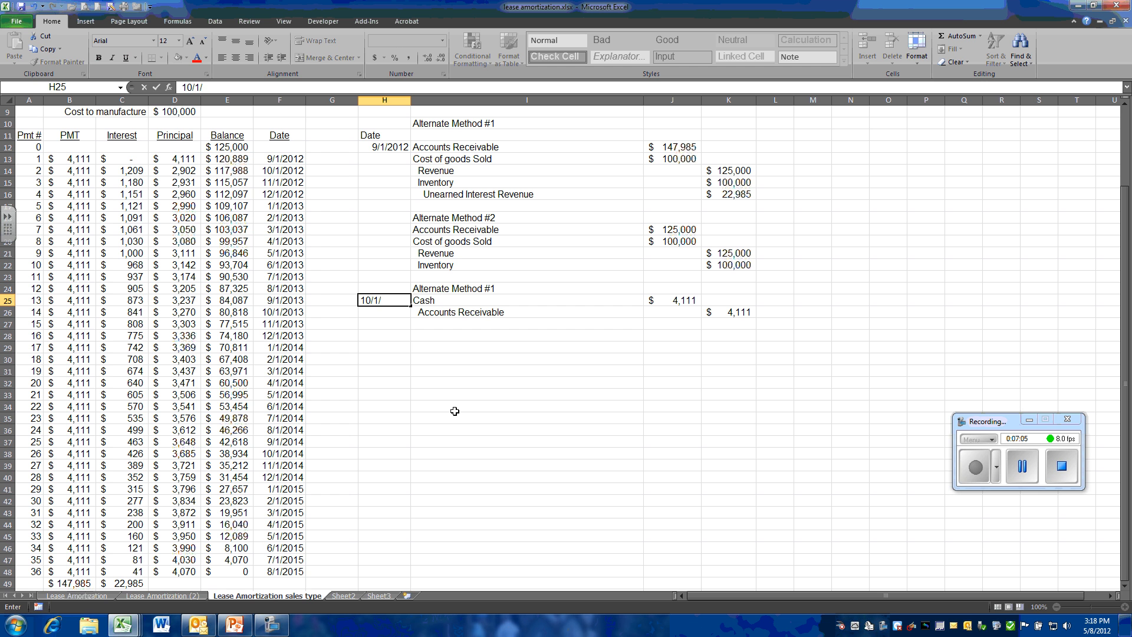
pyautogui.write('12')
pyautogui.press('Return')
# Enter Unearned Interest Revenue as the debit account in I28, leaving a blank row below the cash entry.
pyautogui.press('Return')
pyautogui.press('Return')
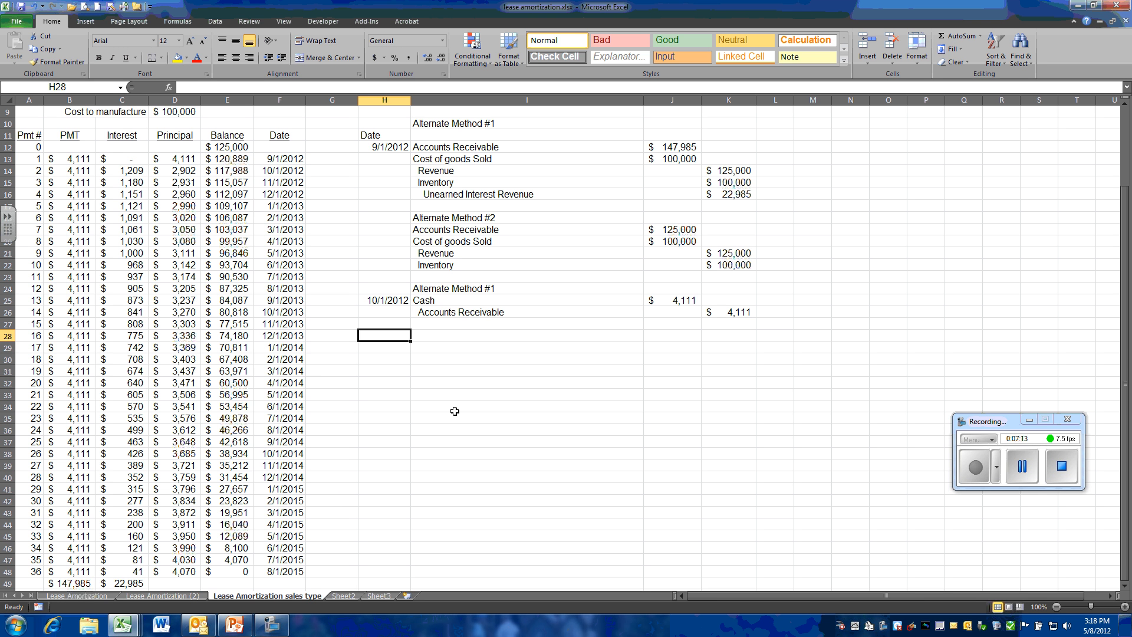
pyautogui.press('Right')
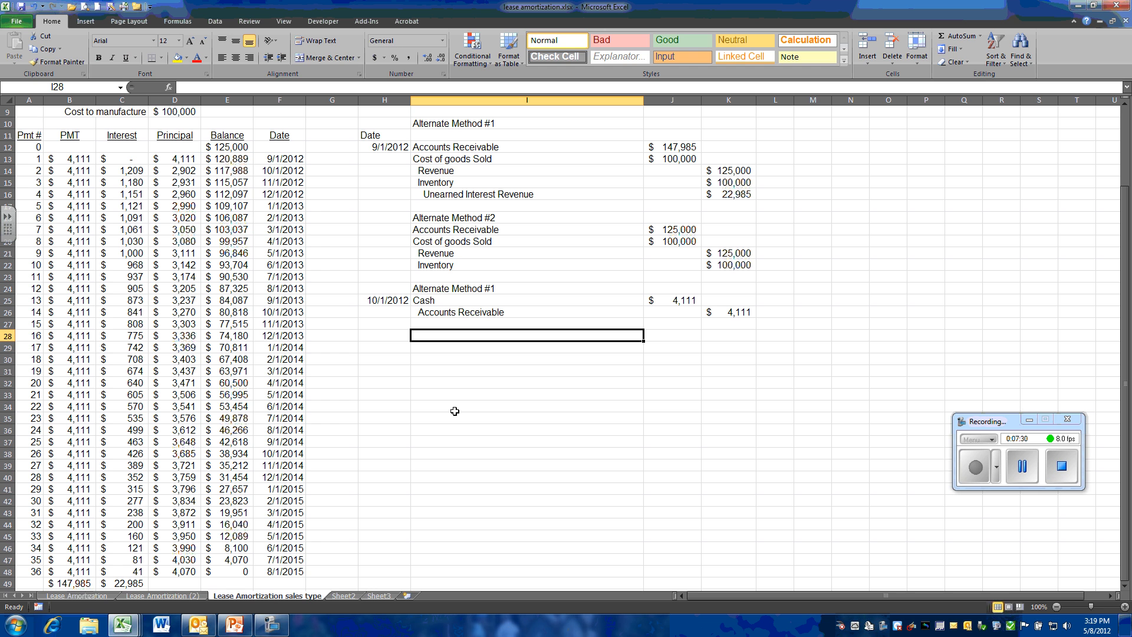
pyautogui.write('Unea')
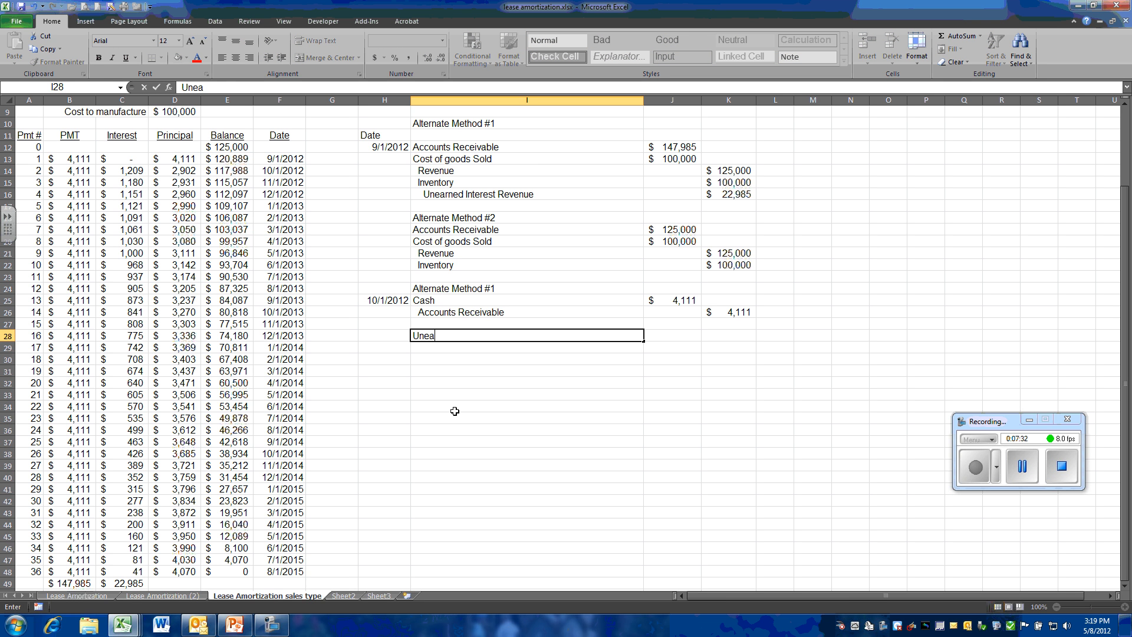
pyautogui.write('rned Interest Rev')
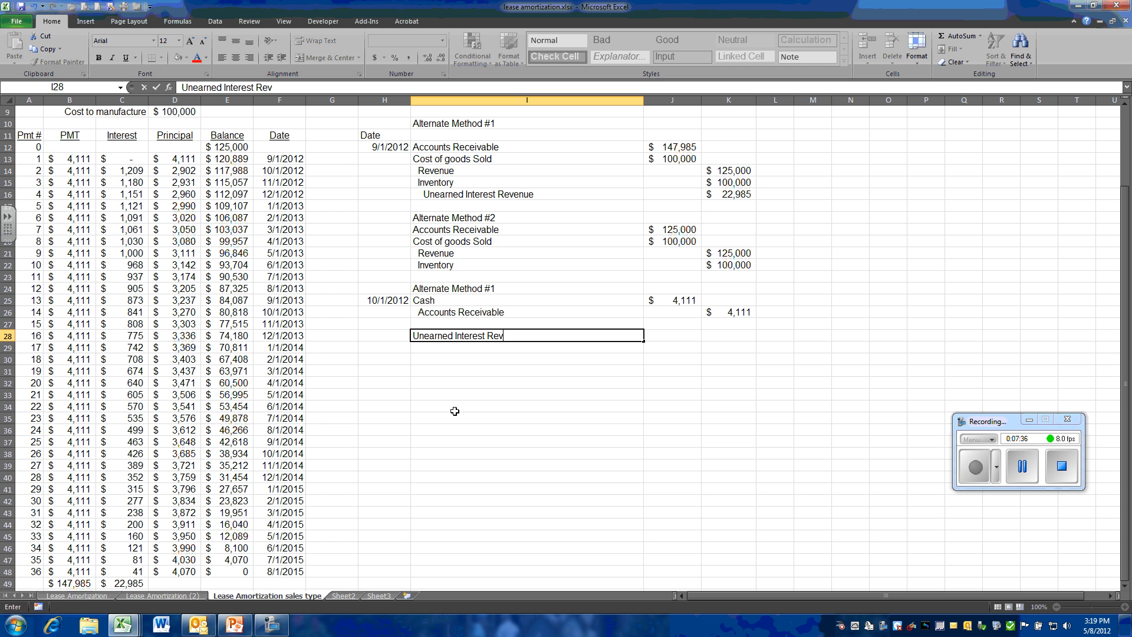
pyautogui.write('enue')
# Enter the second payment's interest from the schedule, 1,209, as the Unearned Interest Revenue debit in J28.
pyautogui.press('Tab')
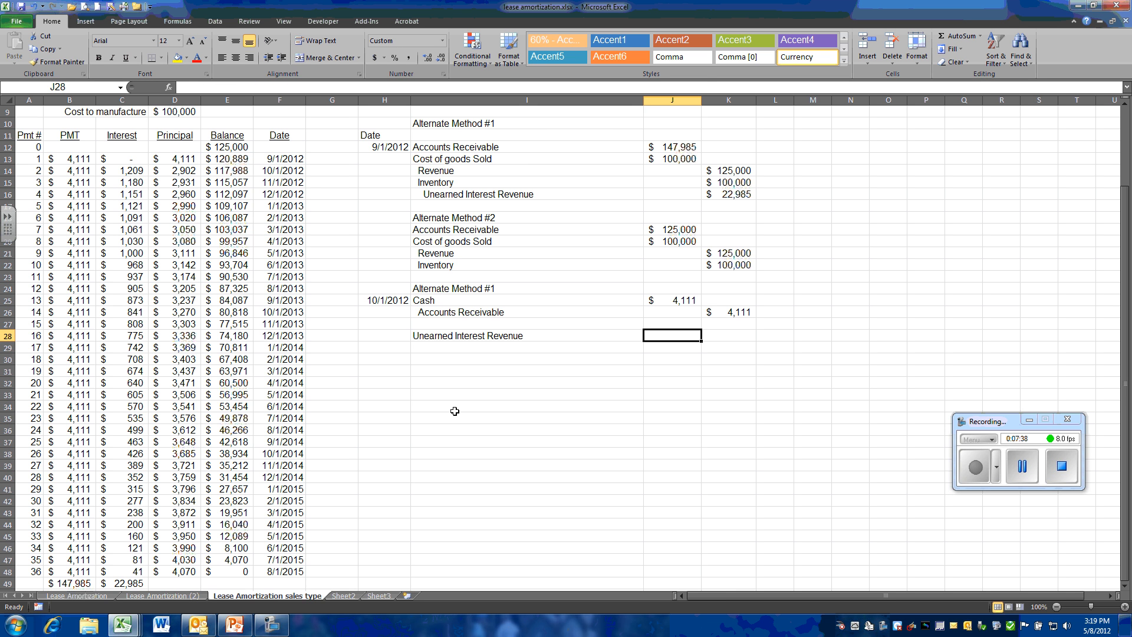
pyautogui.click(115, 175)
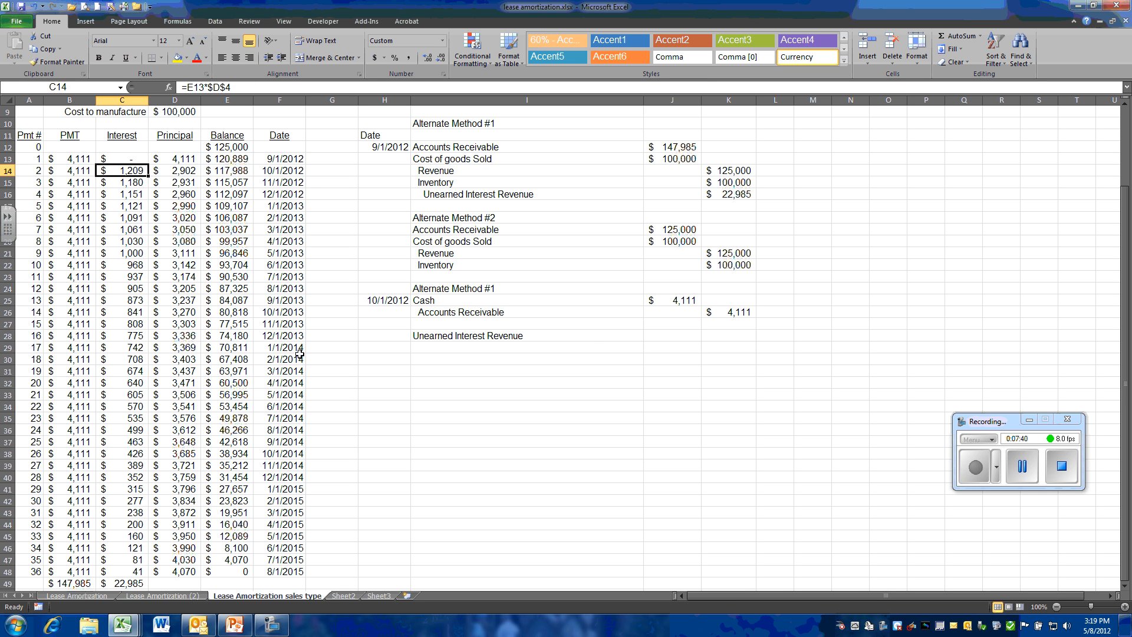
pyautogui.click(648, 336)
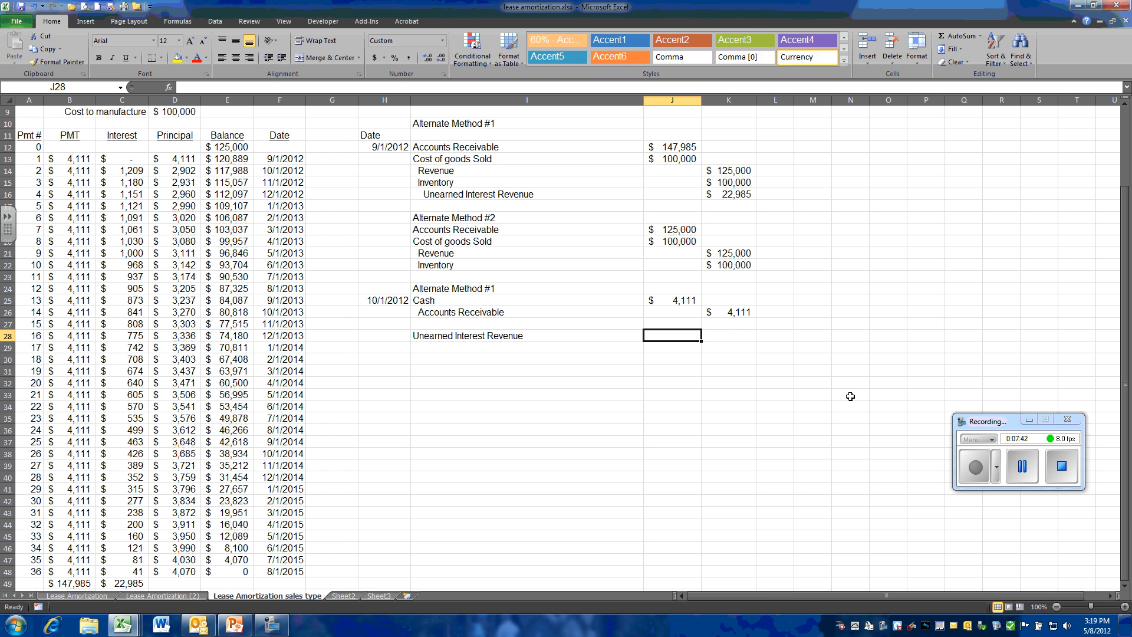
pyautogui.write('1209')
pyautogui.press('Return')
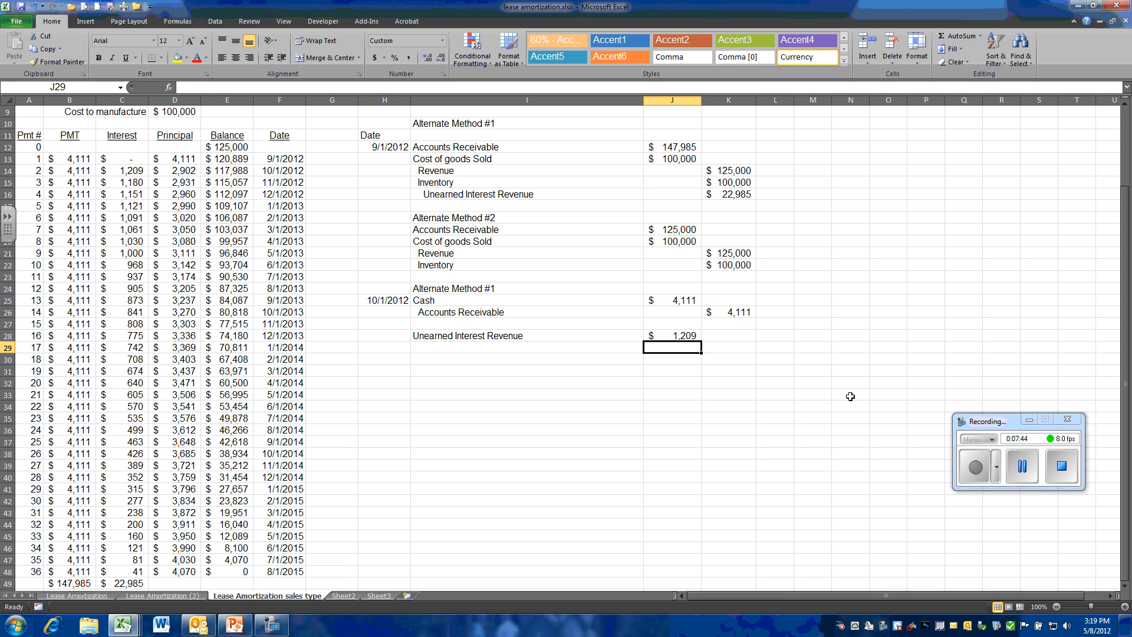
# Enter Interest Revenue as an indented credit account in I29, below Unearned Interest Revenue.
pyautogui.press('Left')
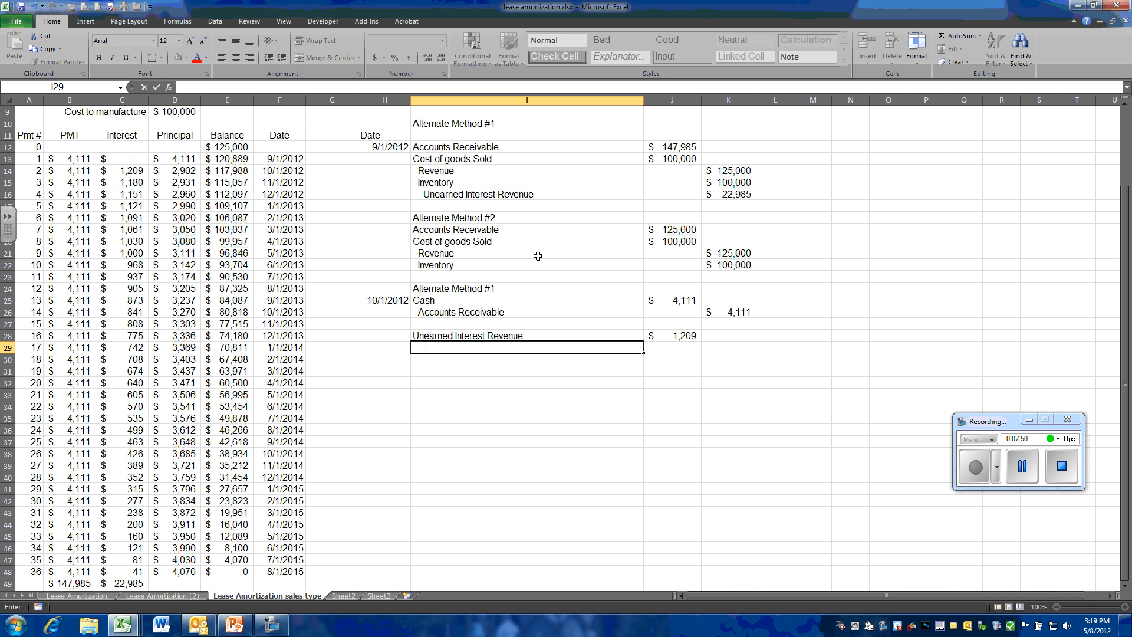
pyautogui.write('Interest Revenue')
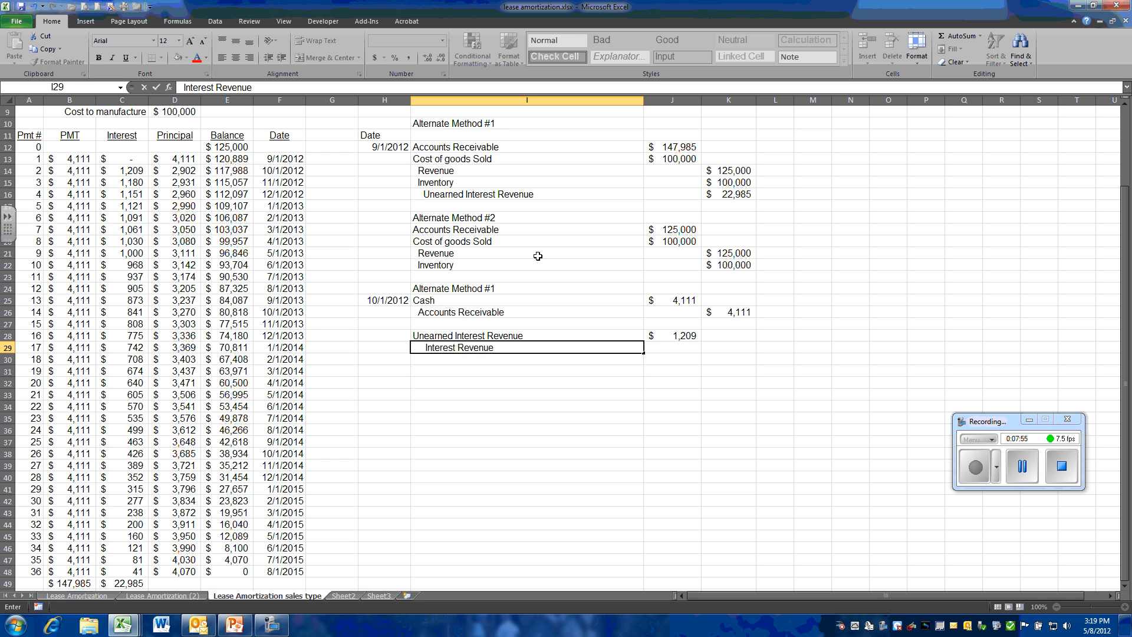
pyautogui.press('Return')
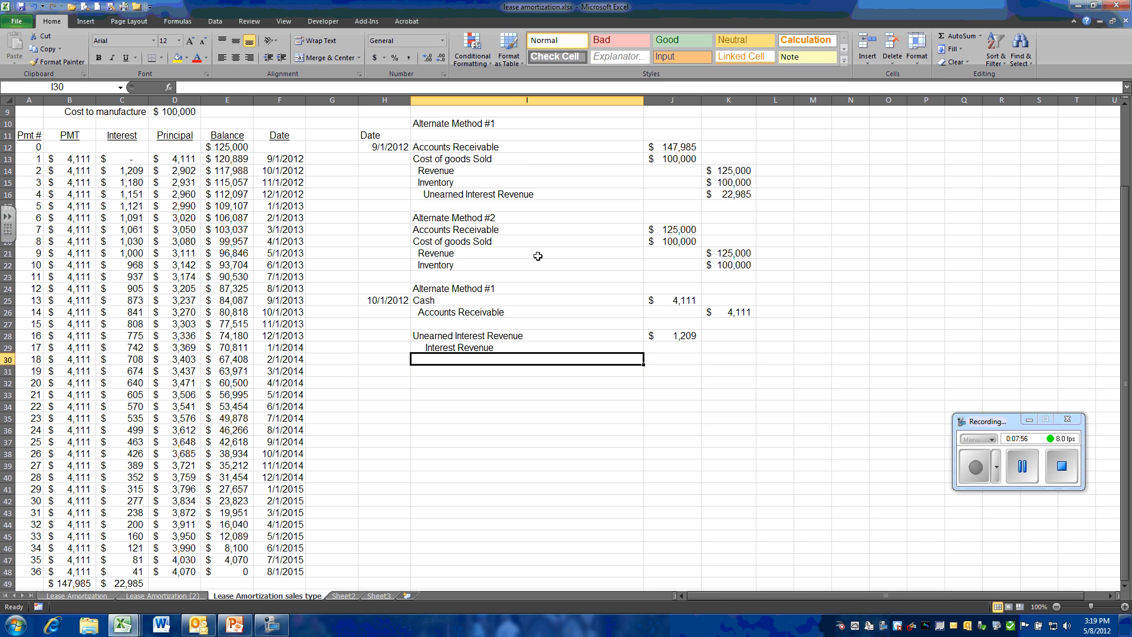
pyautogui.press('Return')
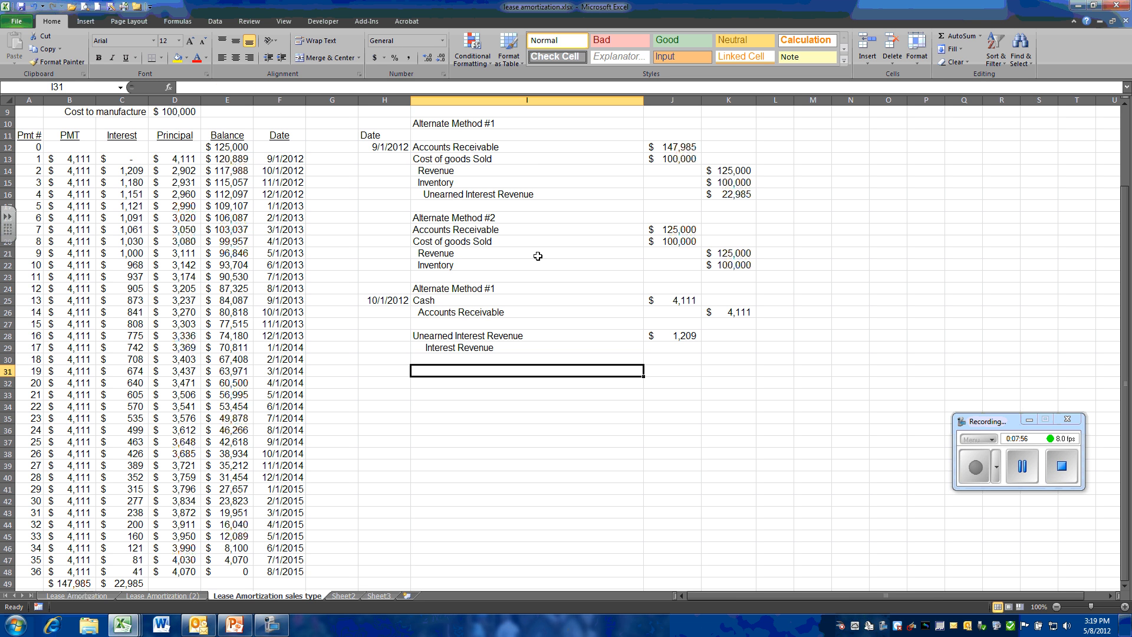
# Copy the Alternate Method #2 heading from I18 to I31, below the Interest Revenue line.
pyautogui.click(451, 217)
pyautogui.rightClick(451, 218)
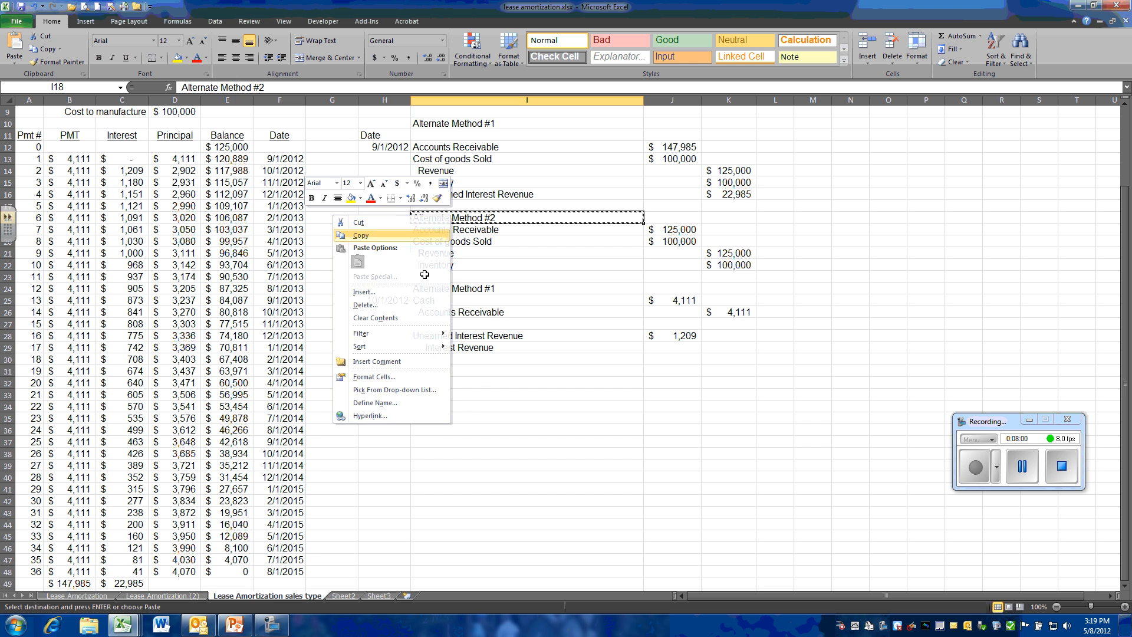
pyautogui.click(410, 223)
pyautogui.click(430, 370)
pyautogui.rightClick(430, 371)
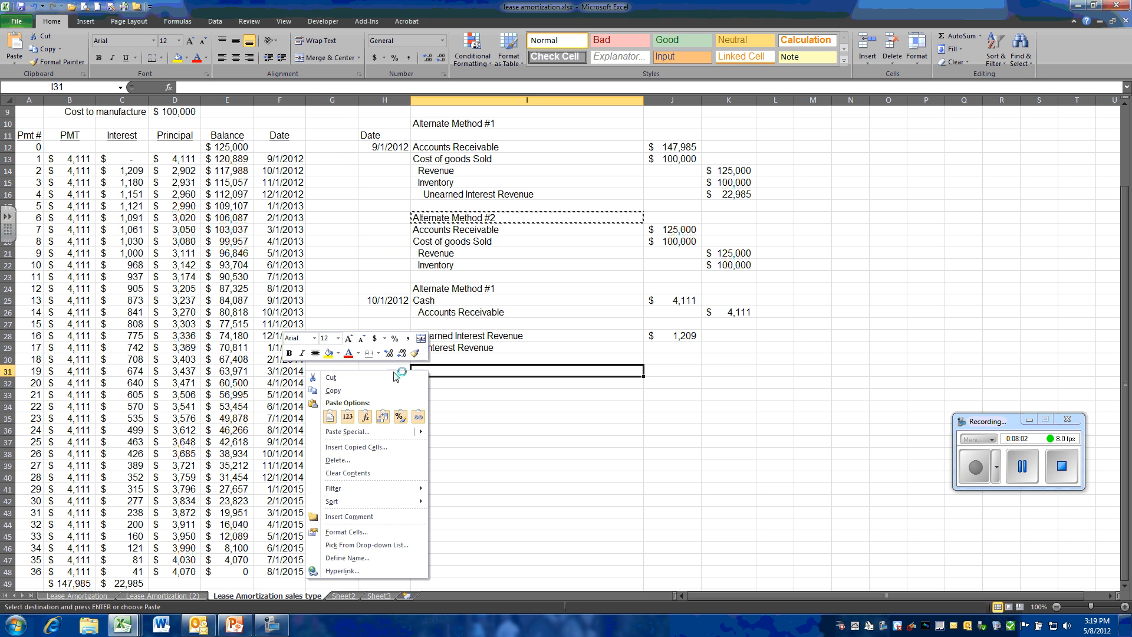
pyautogui.click(327, 415)
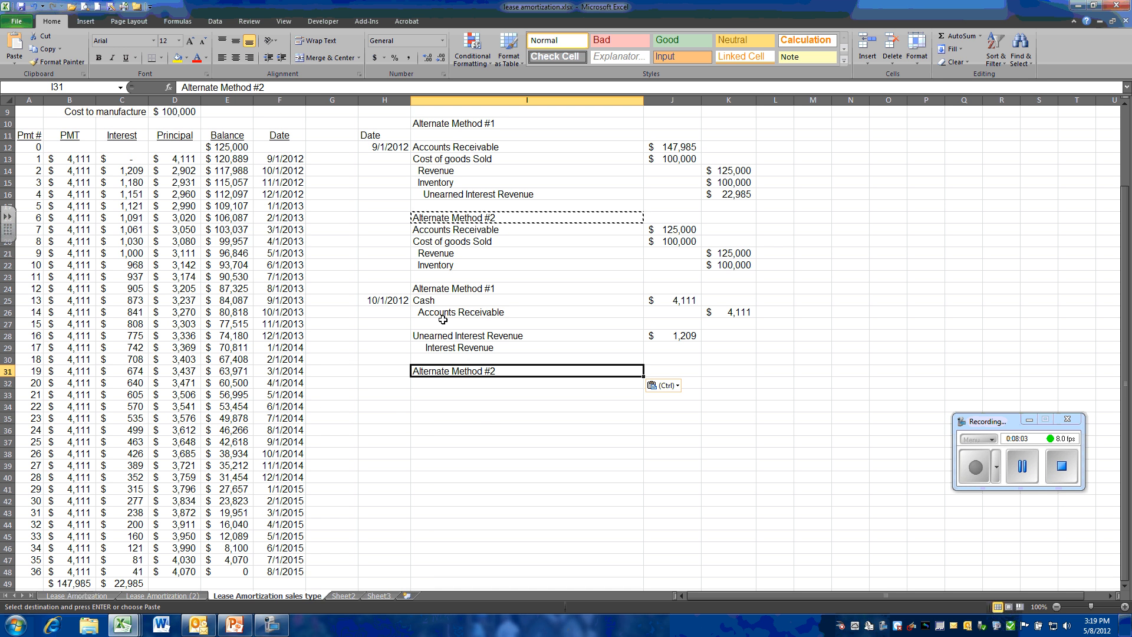
# Copy the 10/1/2012 cash and Accounts Receivable entry from H25:K26 to H32, below the second Alternate Method #2 heading.
pyautogui.moveTo(404, 300); pyautogui.dragTo(731, 312)
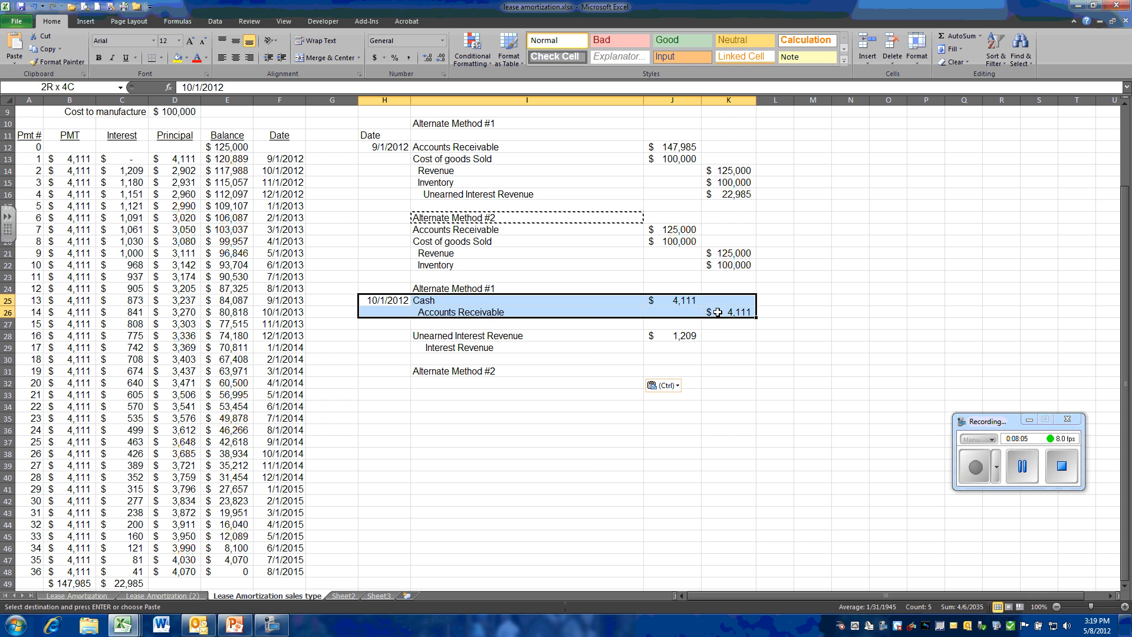
pyautogui.rightClick(595, 314)
pyautogui.click(629, 332)
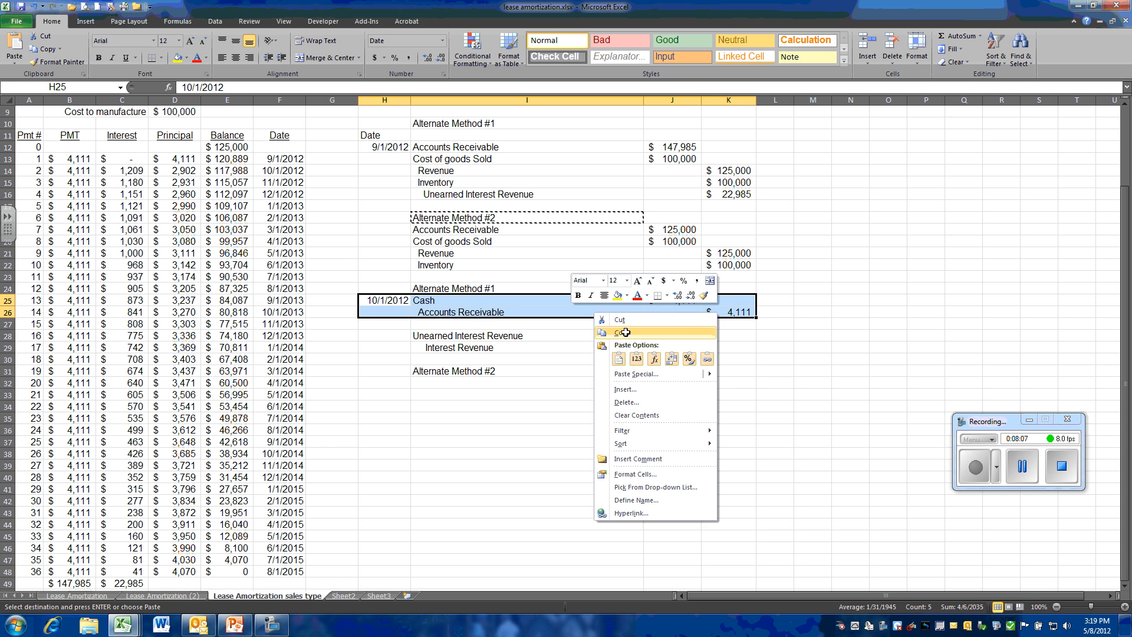
pyautogui.click(401, 384)
pyautogui.rightClick(401, 383)
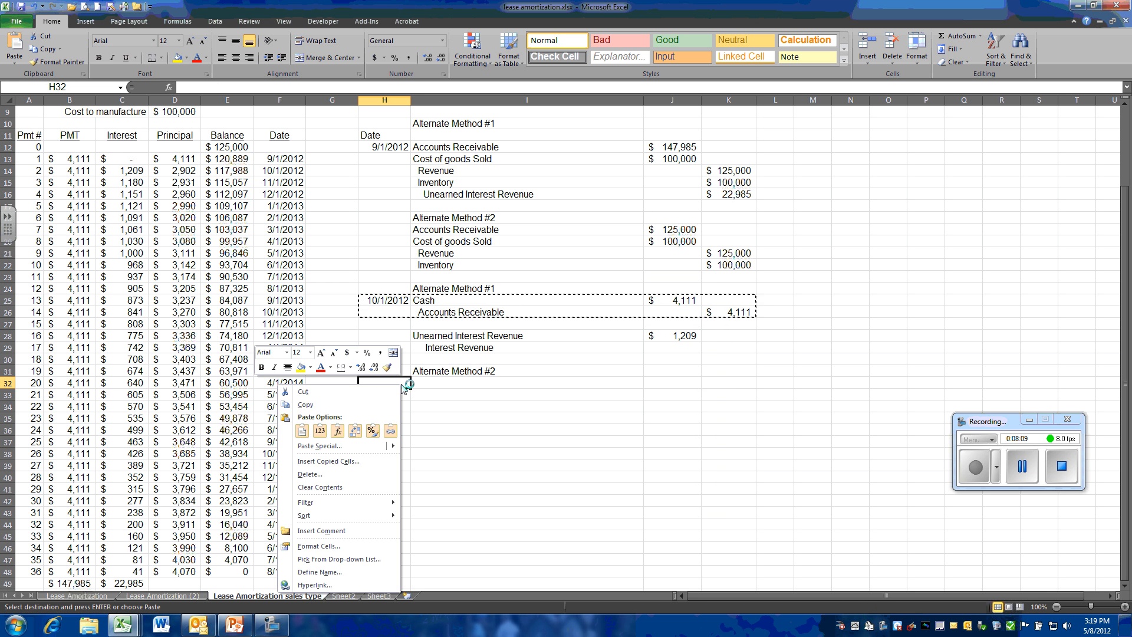
pyautogui.click(307, 428)
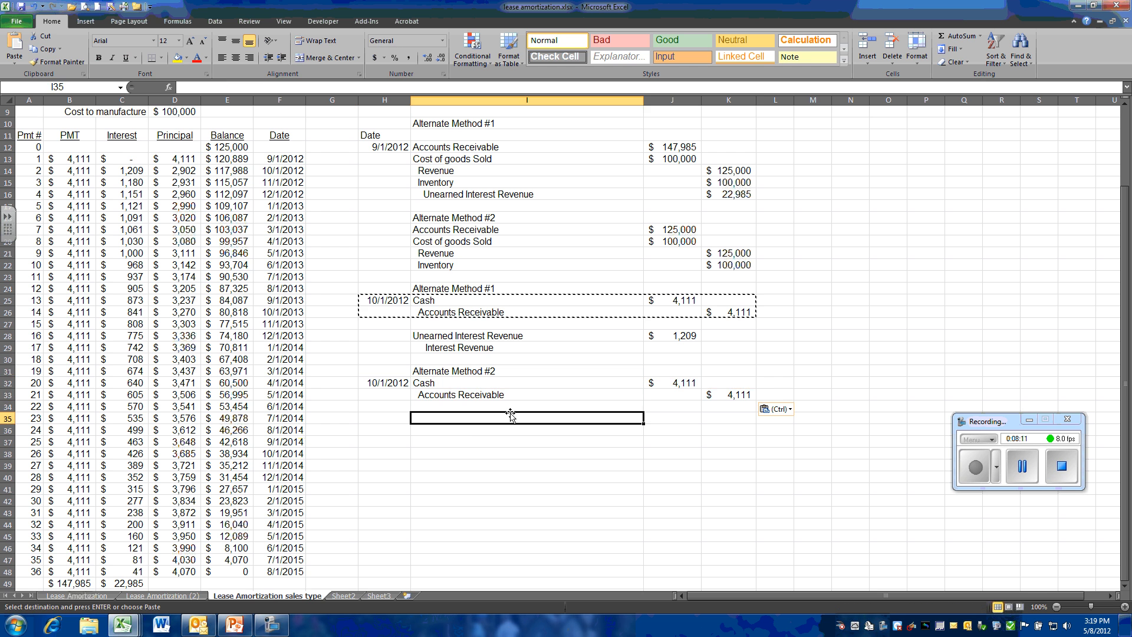
# Clear the copied Accounts Receivable credit amount in K33.
pyautogui.click(501, 418)
pyautogui.click(730, 395)
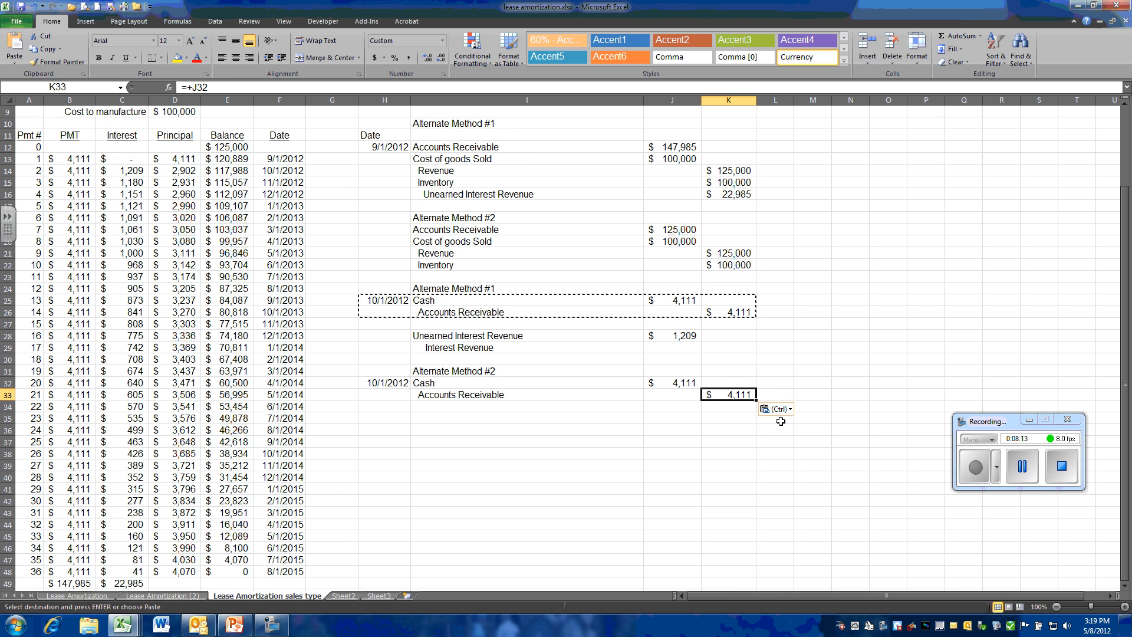
pyautogui.press('Delete')
# Add a left-aligned Interest Revenue credit account in I34, linked to the label in I29.
pyautogui.press('Down')
pyautogui.press('Left')
pyautogui.press('Left')
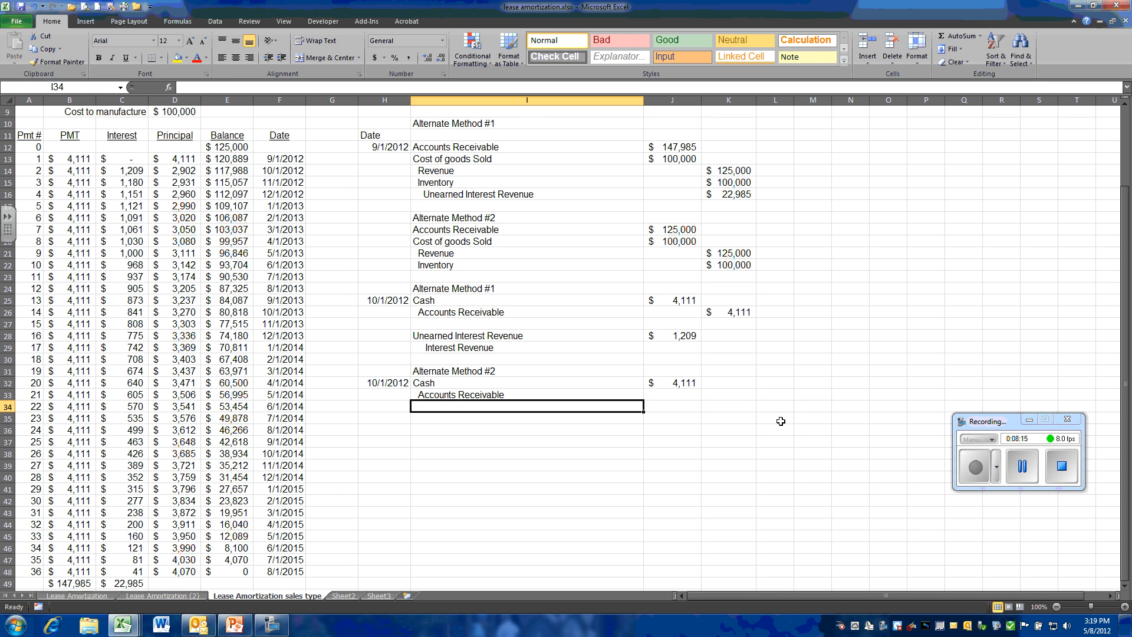
pyautogui.click(222, 57)
pyautogui.write('=')
pyautogui.press('Up')
pyautogui.press('Up')
pyautogui.press('Up')
pyautogui.press('Up')
pyautogui.press('Up')
pyautogui.press('Return')
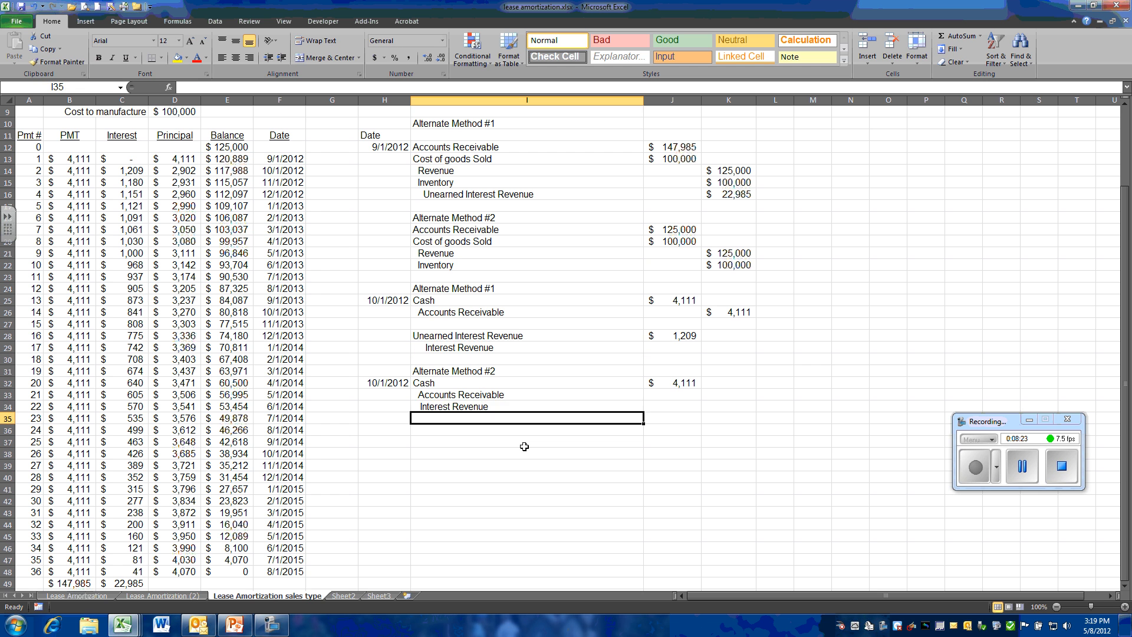
# Link the Accounts Receivable credit in K33 to the second payment's principal in the schedule, 2,902.
pyautogui.press('Up')
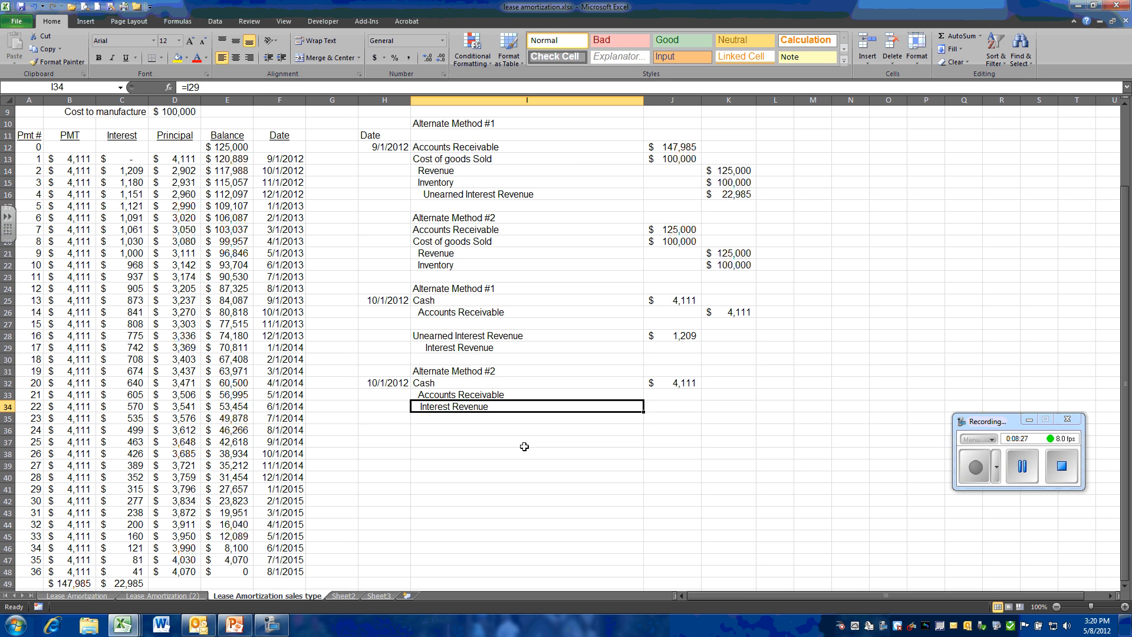
pyautogui.press('Up')
pyautogui.press('Right')
pyautogui.press('Right')
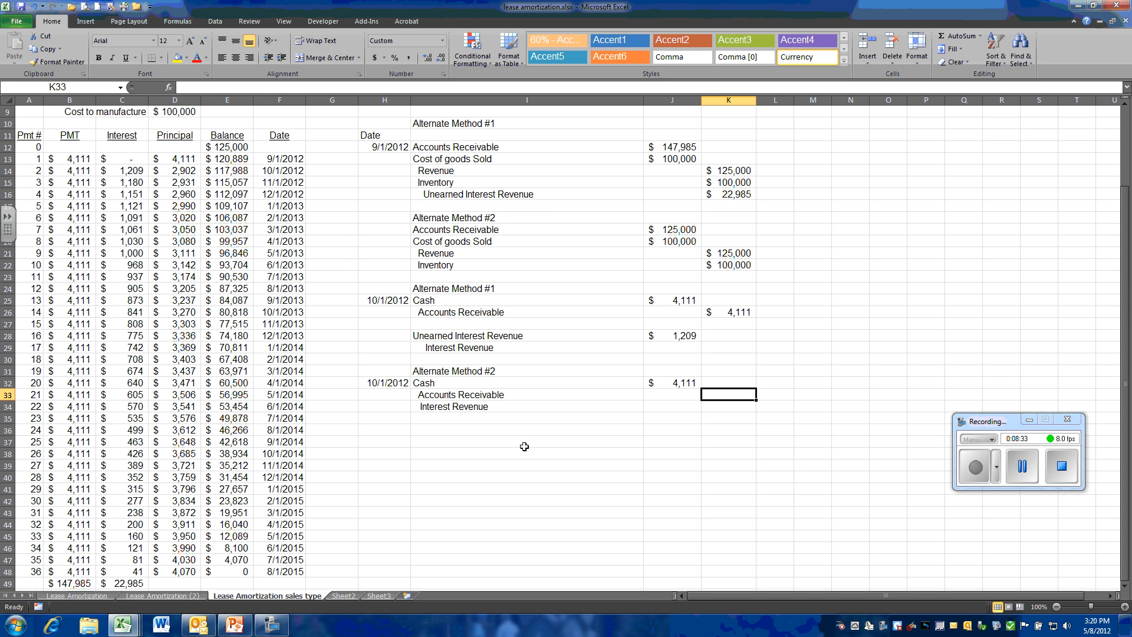
pyautogui.write('=')
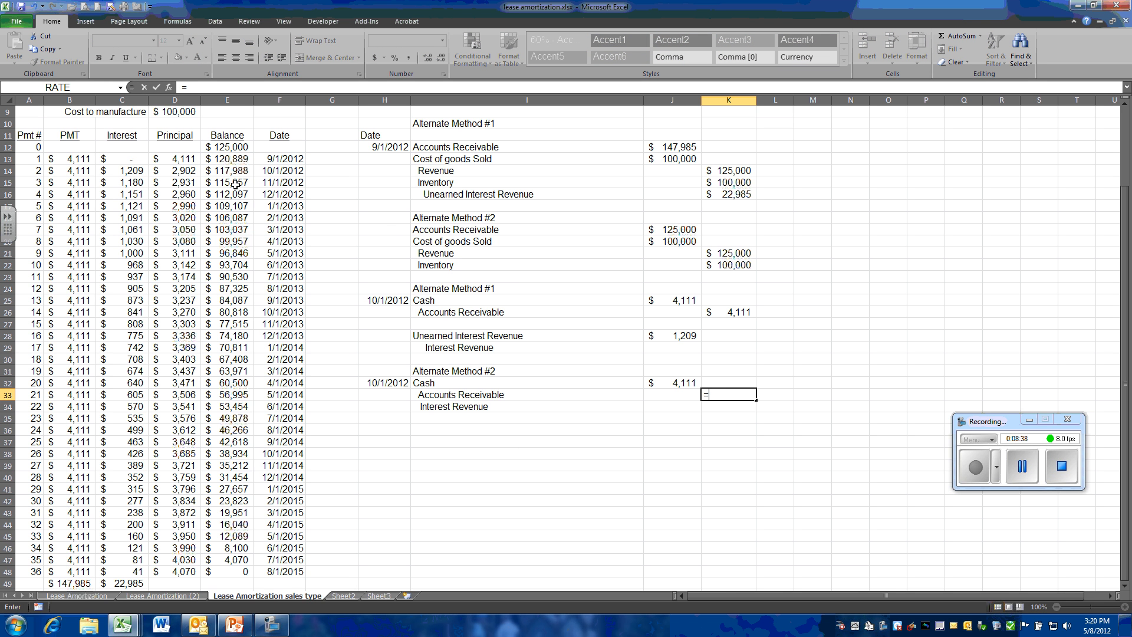
pyautogui.click(184, 172)
pyautogui.press('Return')
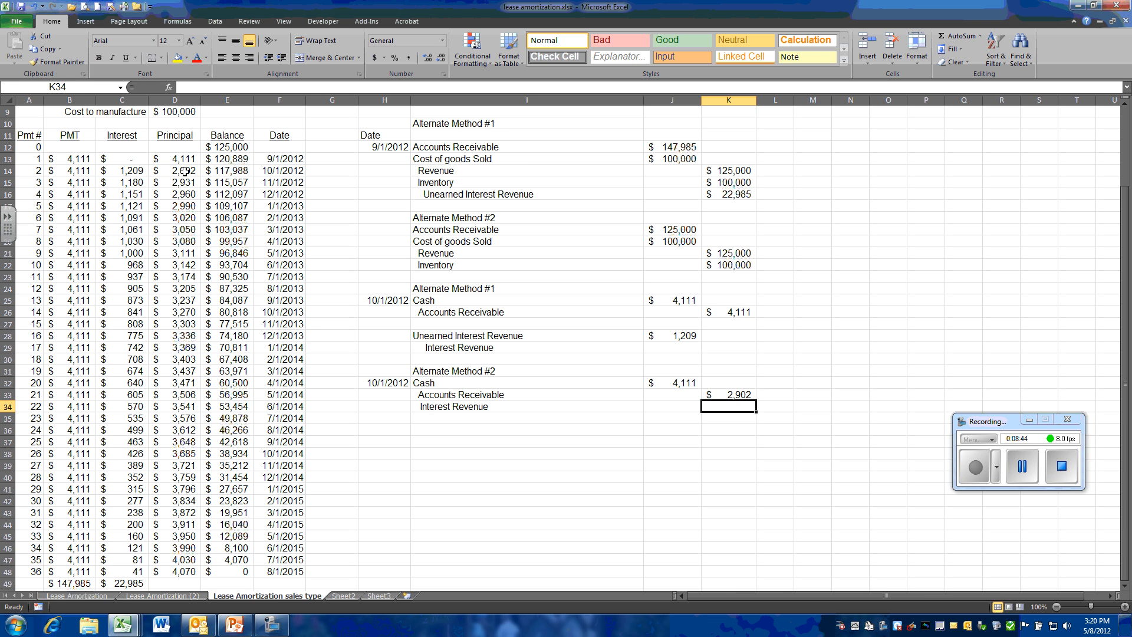
# Link the Interest Revenue credit in K34 to the second payment's interest in the schedule, 1,209.
pyautogui.write('=')
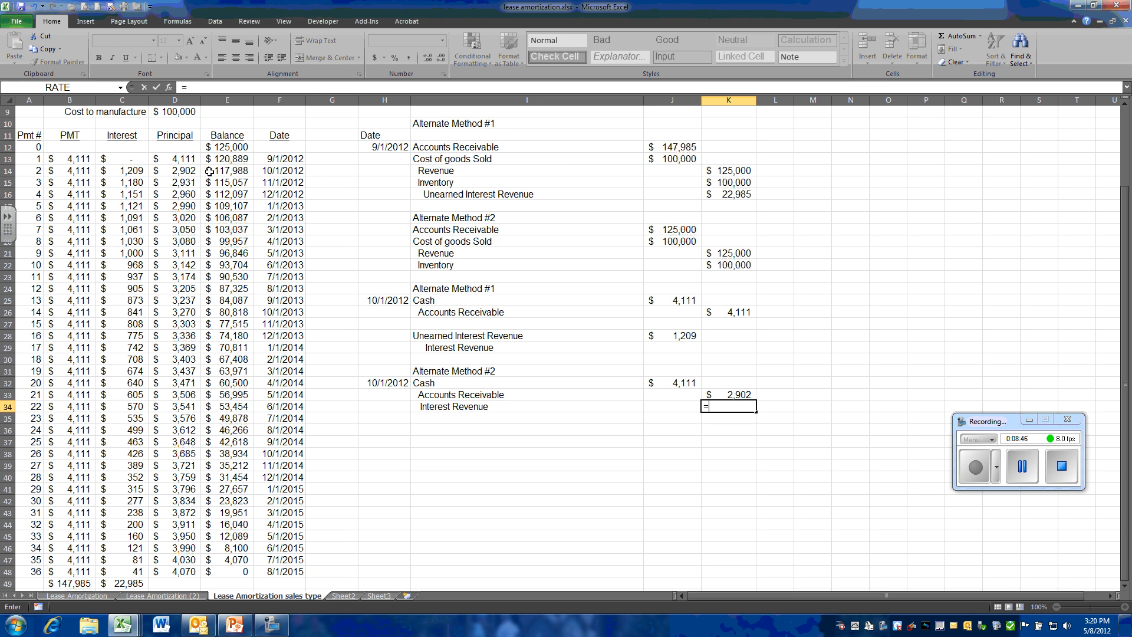
pyautogui.click(136, 170)
pyautogui.press('Return')
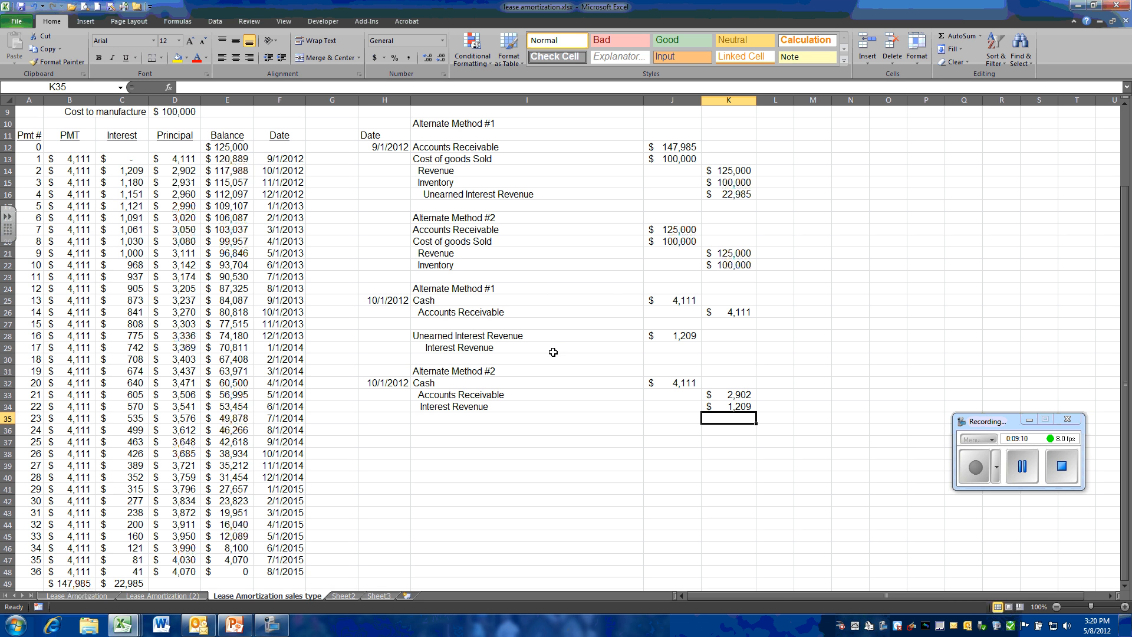
# Compare the inception Accounts Receivable debits of both methods against the Unearned Interest Revenue credit in Alternate Method #1.
pyautogui.click(667, 231)
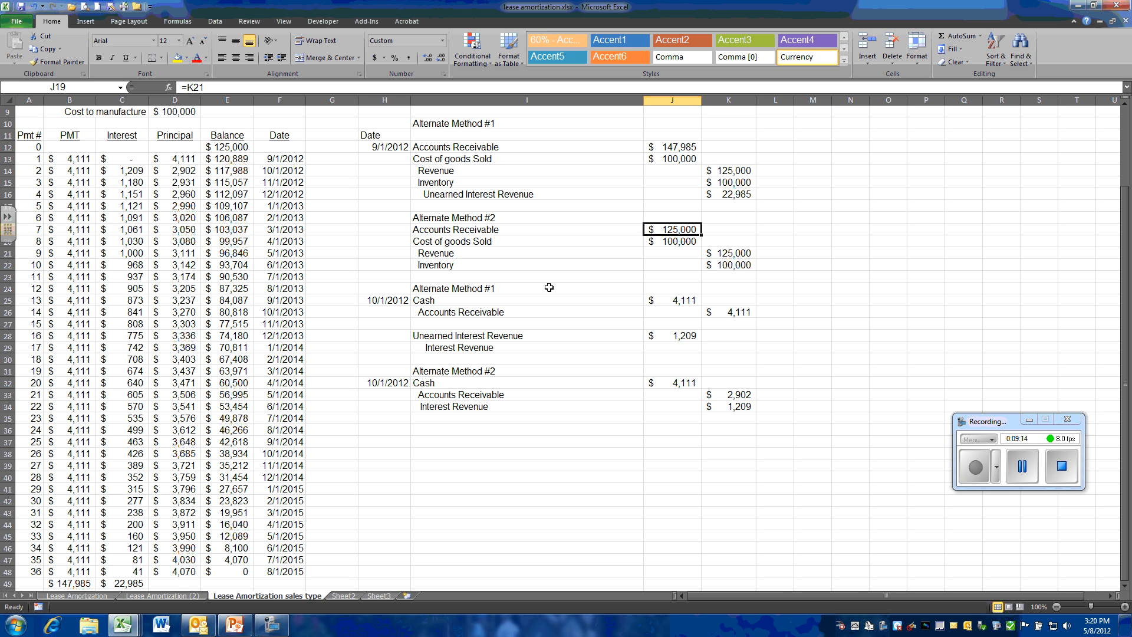
pyautogui.click(671, 145)
pyautogui.click(669, 231)
pyautogui.click(731, 196)
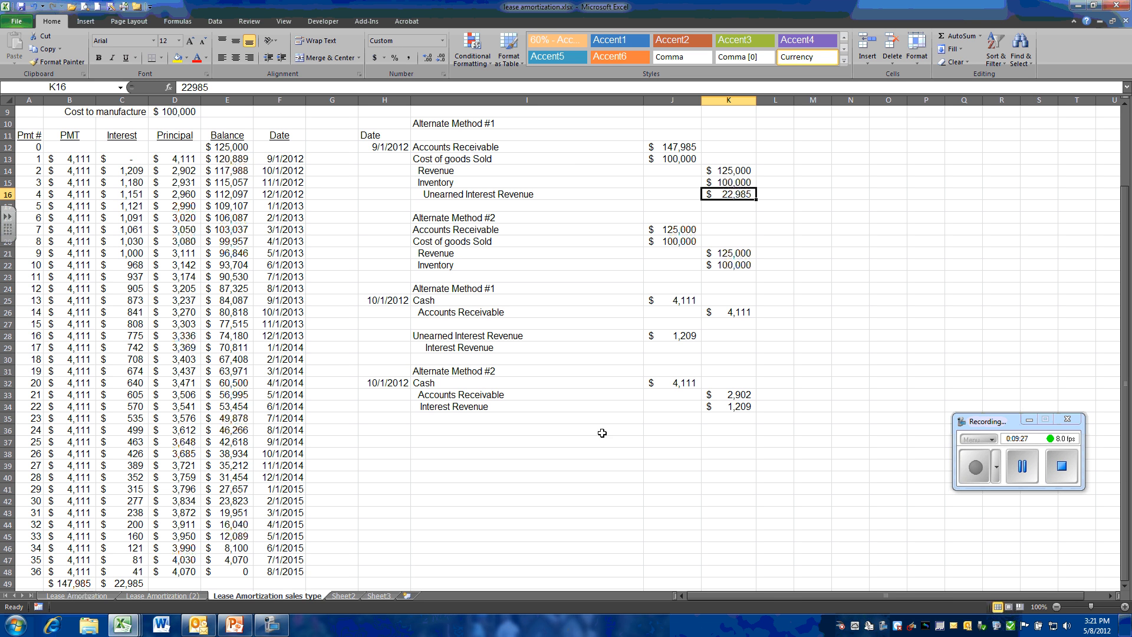
pyautogui.click(524, 430)
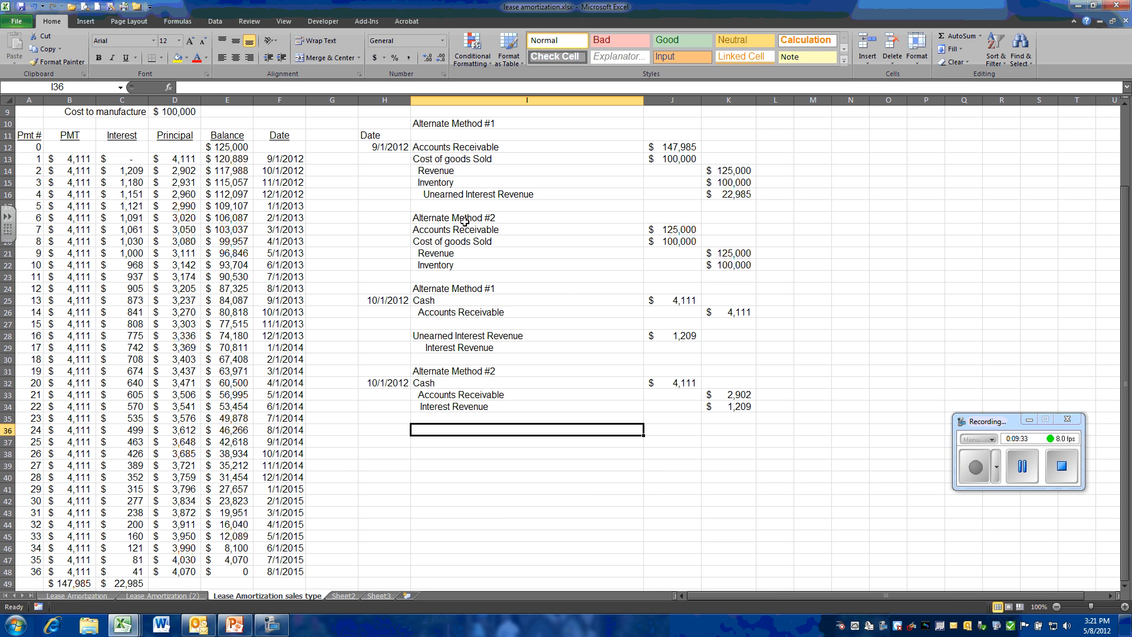
pyautogui.click(786, 232)
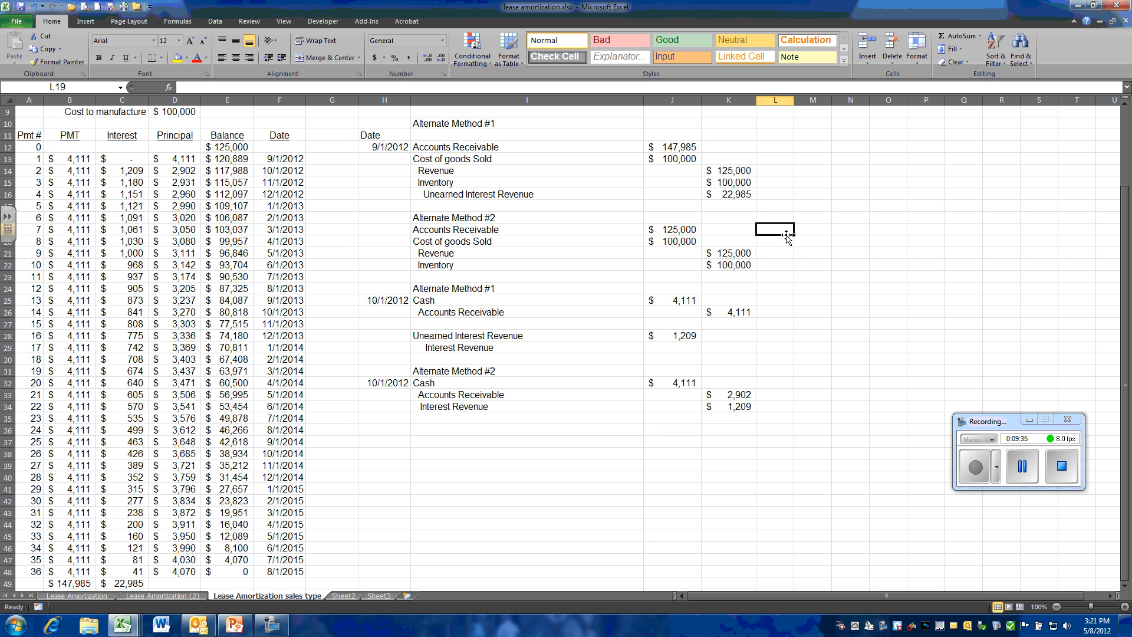